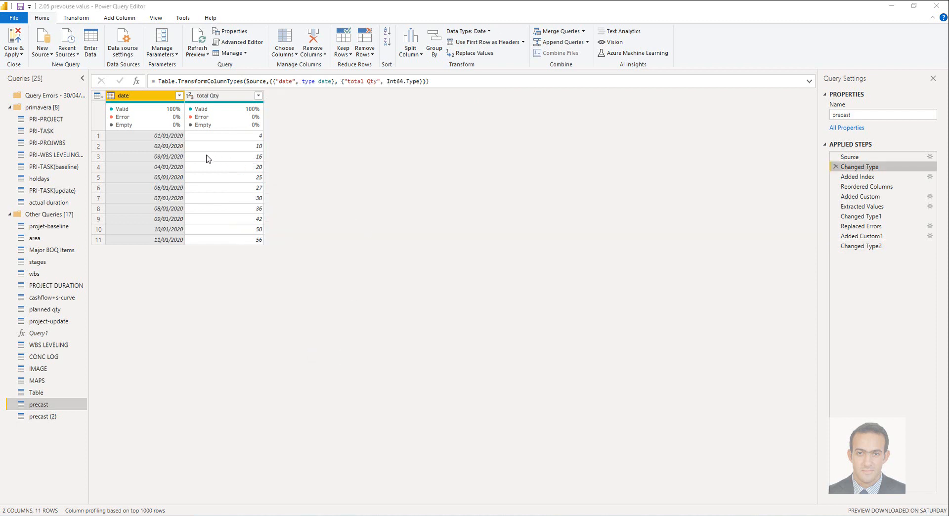
Step: Preview the precast query's result at its last applied step, Changed Type2
{"action": "mouse_move", "coordinate": [148, 128]}
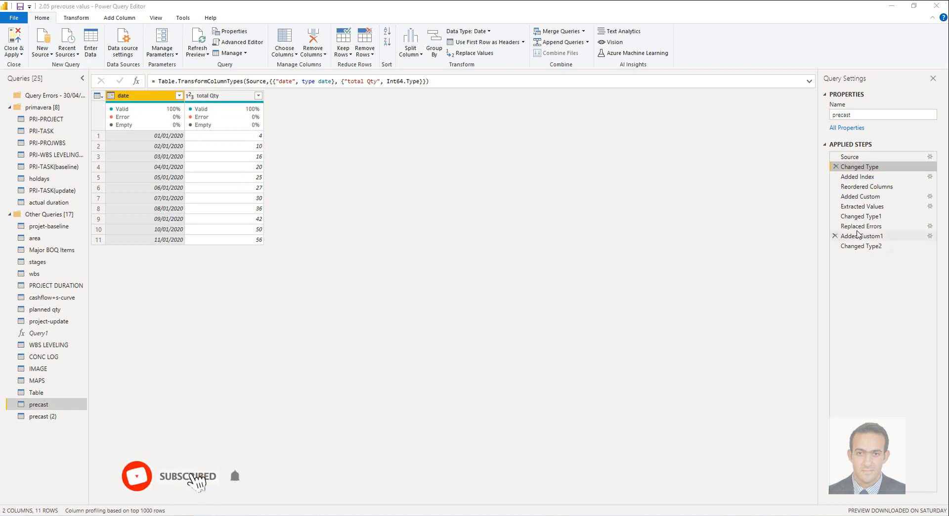
{"action": "left_click", "coordinate": [861, 246]}
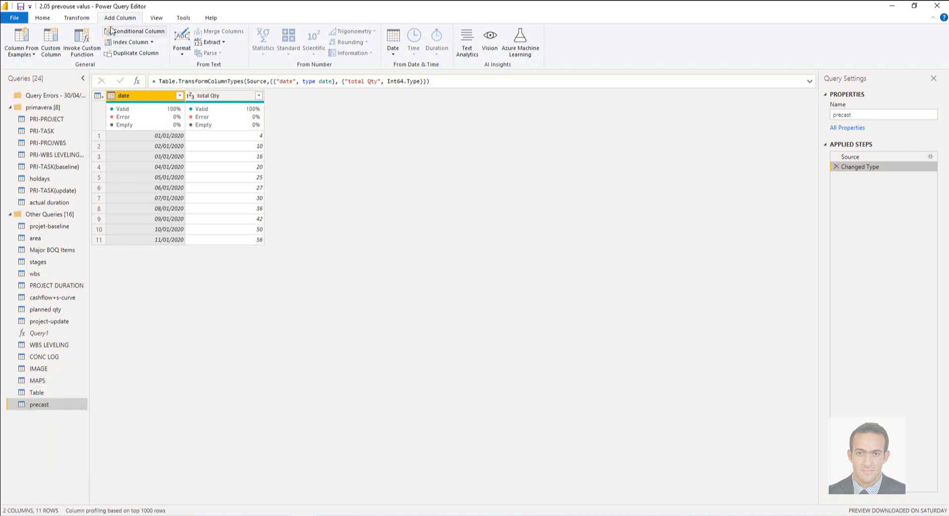
Step: Add an index column starting from 0 to the precast query and move it before the date column
{"action": "left_click", "coordinate": [152, 44]}
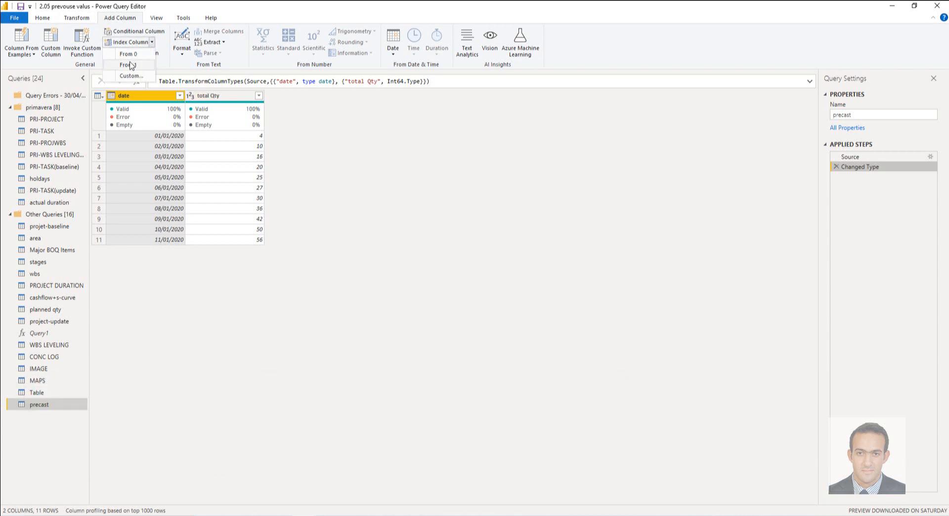
{"action": "left_click", "coordinate": [126, 55]}
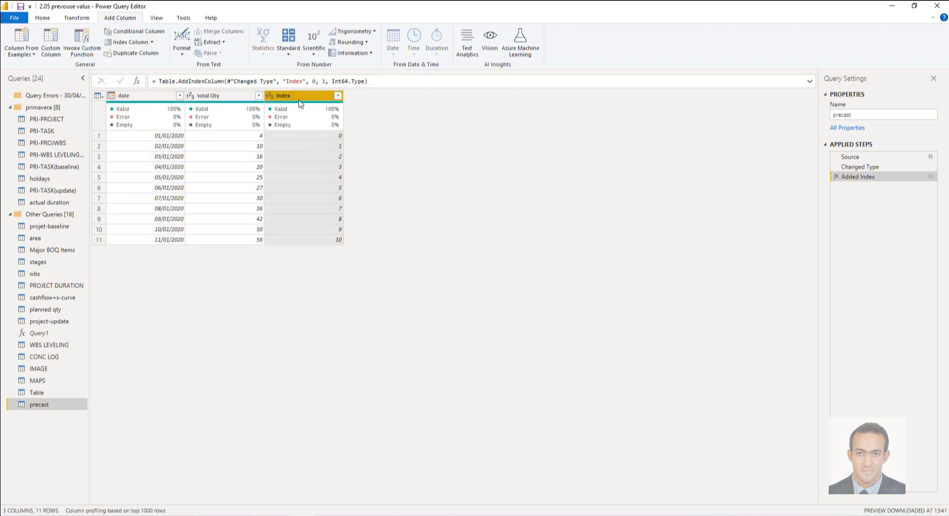
{"action": "left_click_drag", "start_coordinate": [303, 102], "coordinate": [129, 102]}
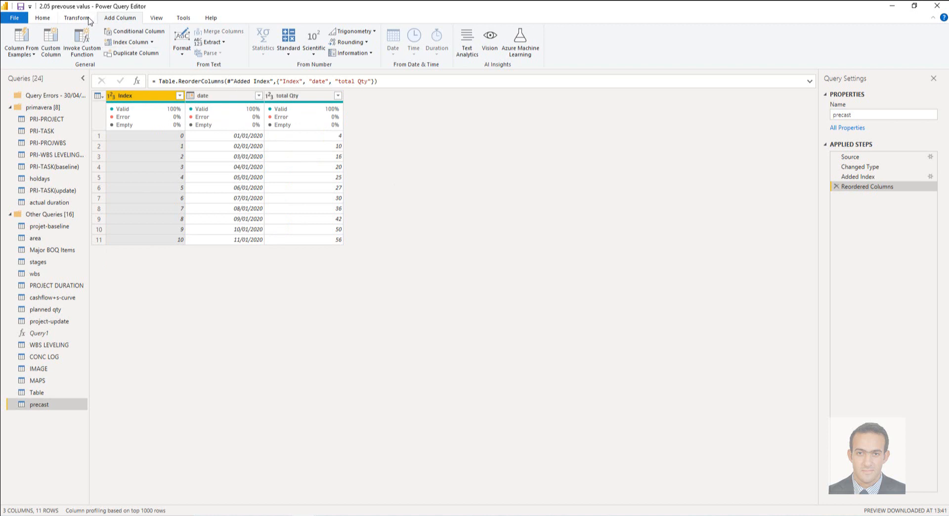
Step: Start a new custom column and name it "prev. Qty"
{"action": "left_click", "coordinate": [51, 41]}
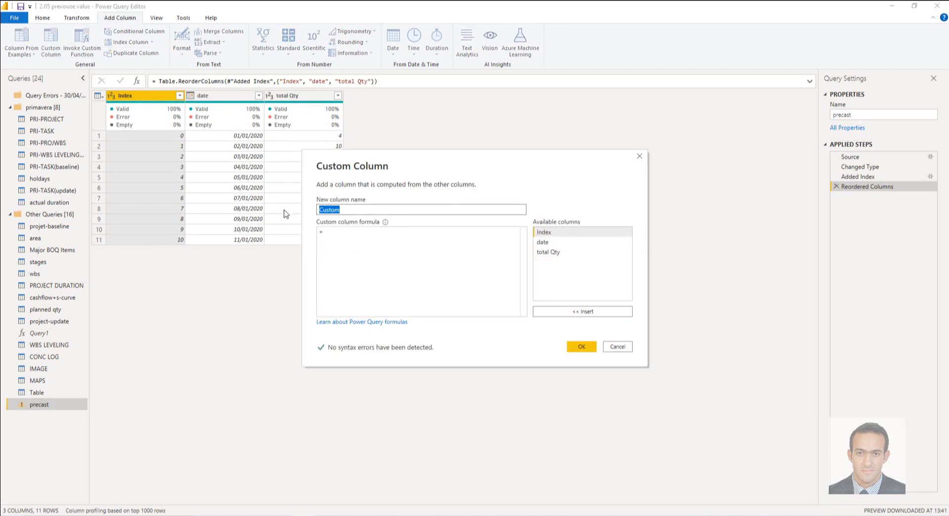
{"action": "type", "text": "prev. "}
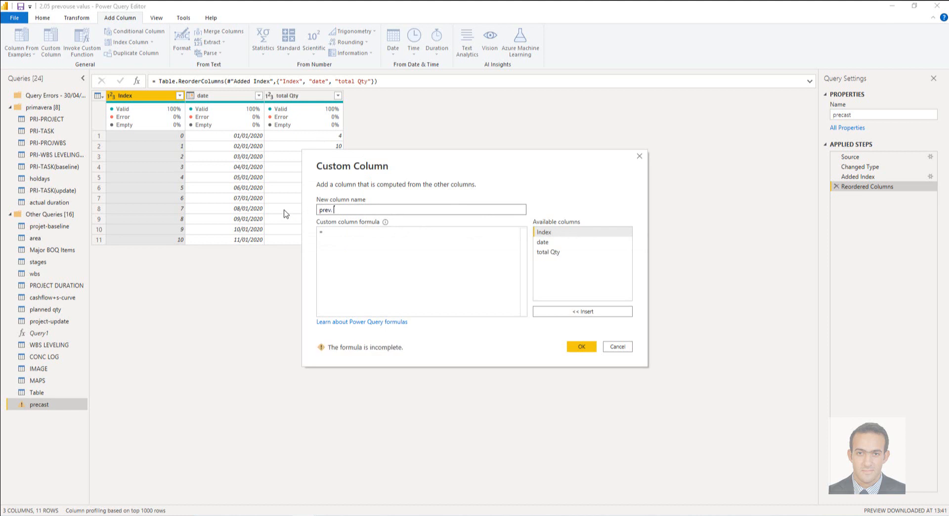
{"action": "type", "text": "Qty"}
Step: Begin the custom column formula with List.Range(Source[total Qty], as the list argument
{"action": "left_click", "coordinate": [410, 237]}
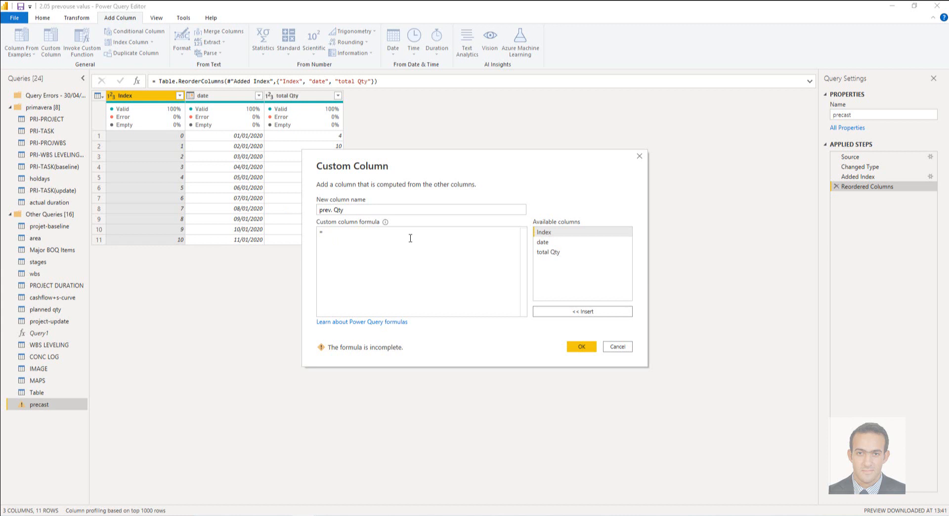
{"action": "type", "text": "list"}
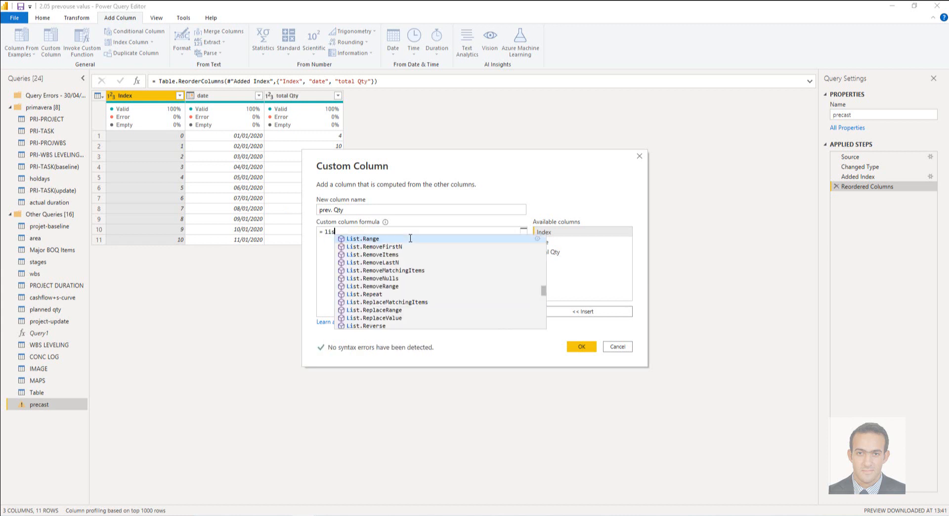
{"action": "key", "text": "Tab"}
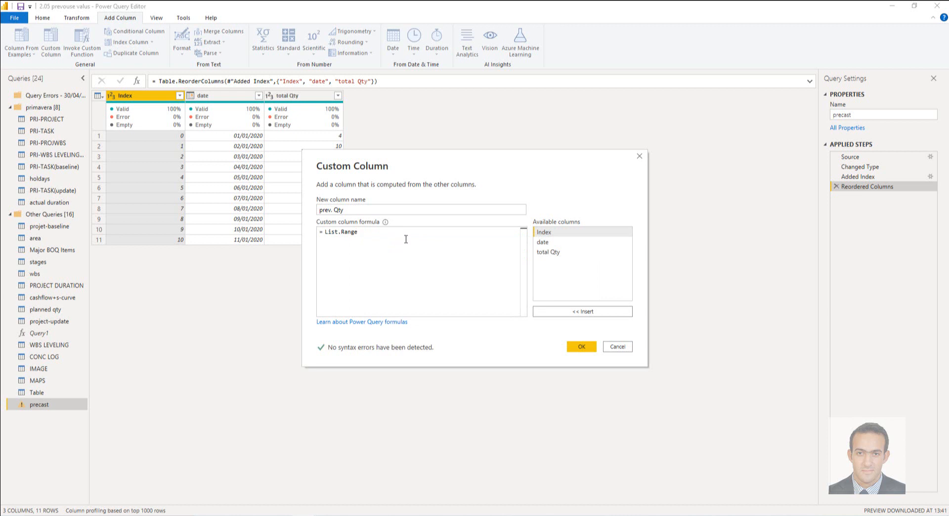
{"action": "type", "text": "("}
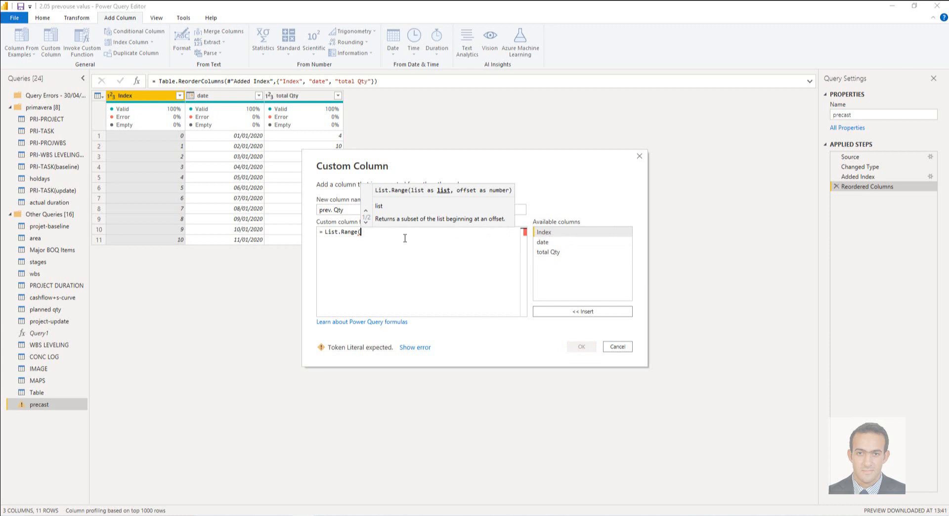
{"action": "type", "text": "So"}
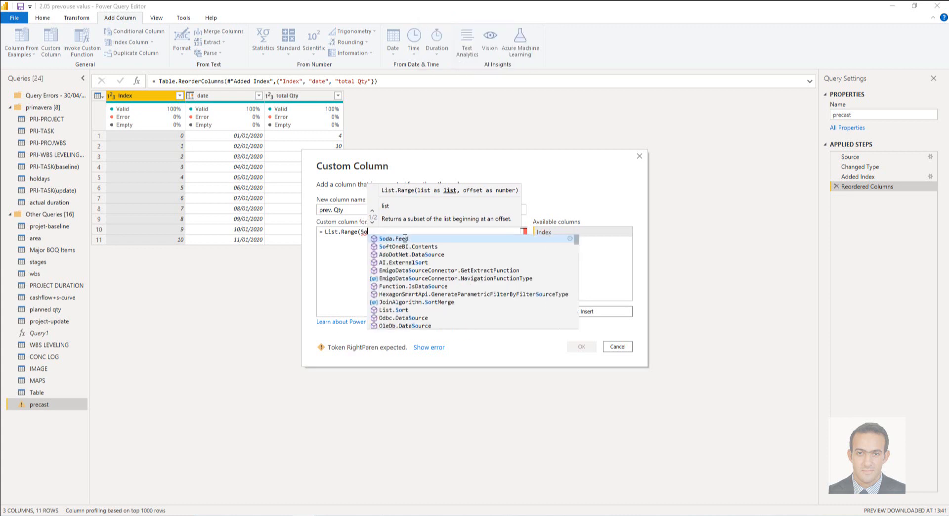
{"action": "type", "text": "urce"}
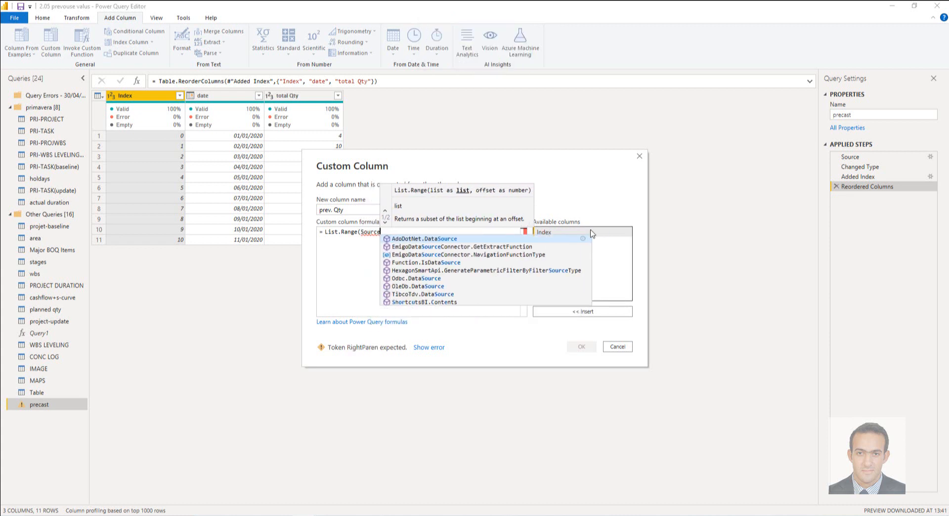
{"action": "left_click", "coordinate": [558, 252]}
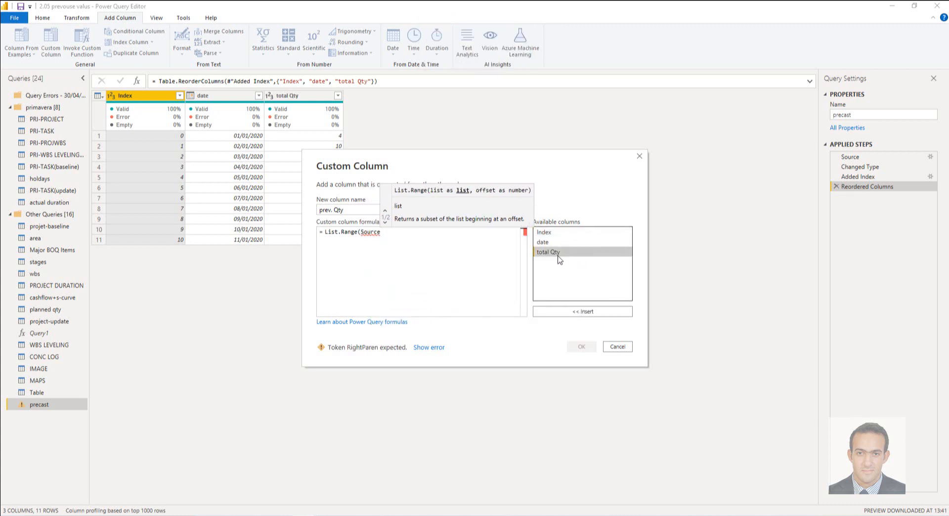
{"action": "left_click", "coordinate": [582, 311]}
{"action": "type", "text": ","}
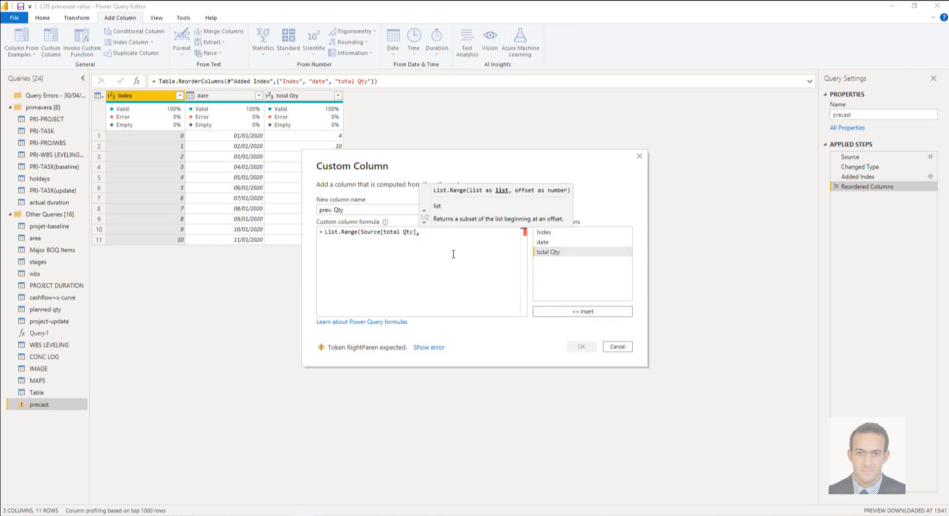
Step: Complete the List.Range formula with offset [Index]-1 and count 1, and create the column
{"action": "left_click", "coordinate": [558, 232]}
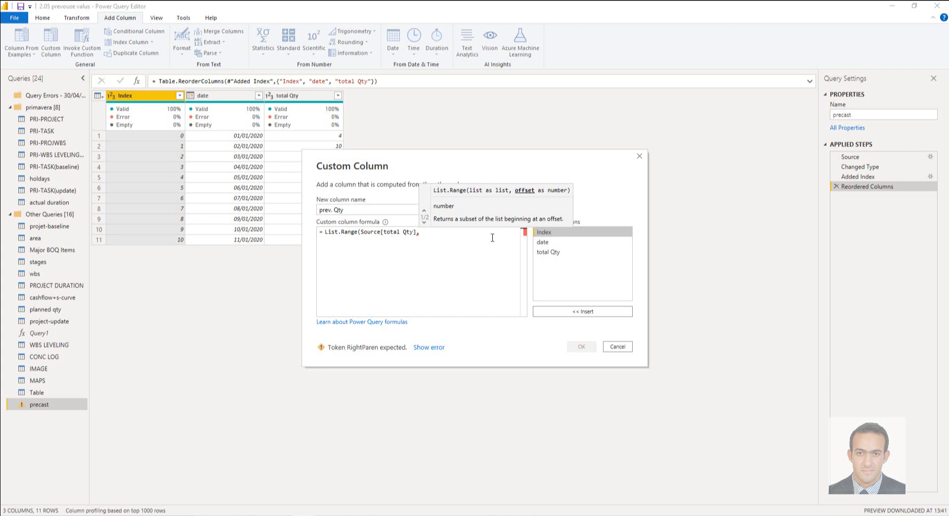
{"action": "left_click", "coordinate": [582, 312]}
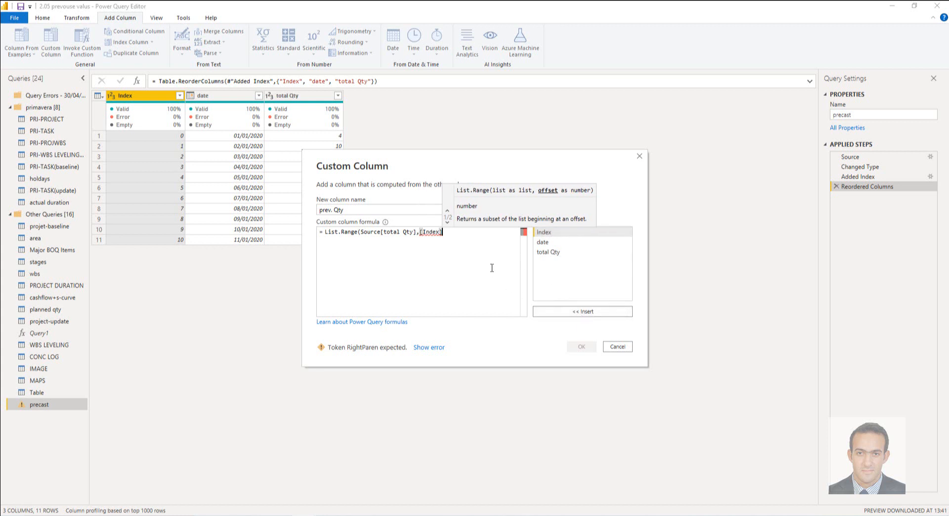
{"action": "type", "text": "-1"}
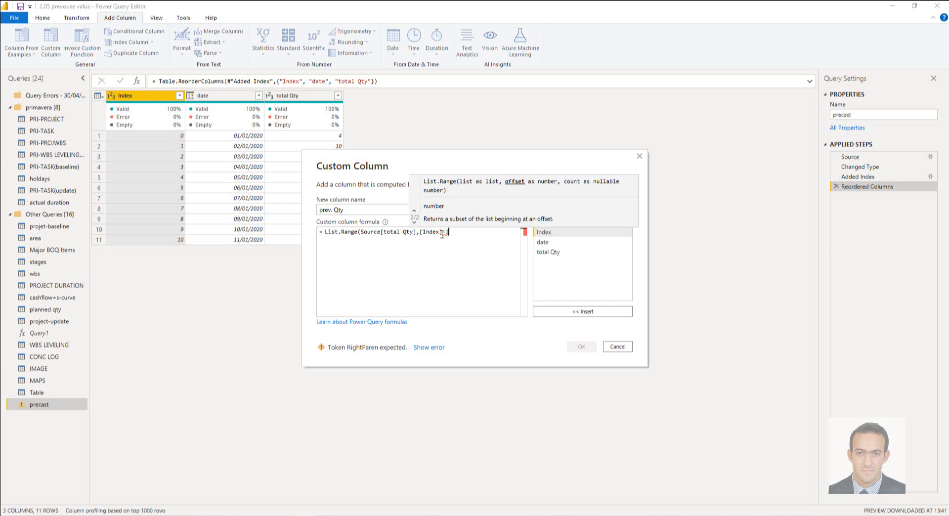
{"action": "type", "text": ","}
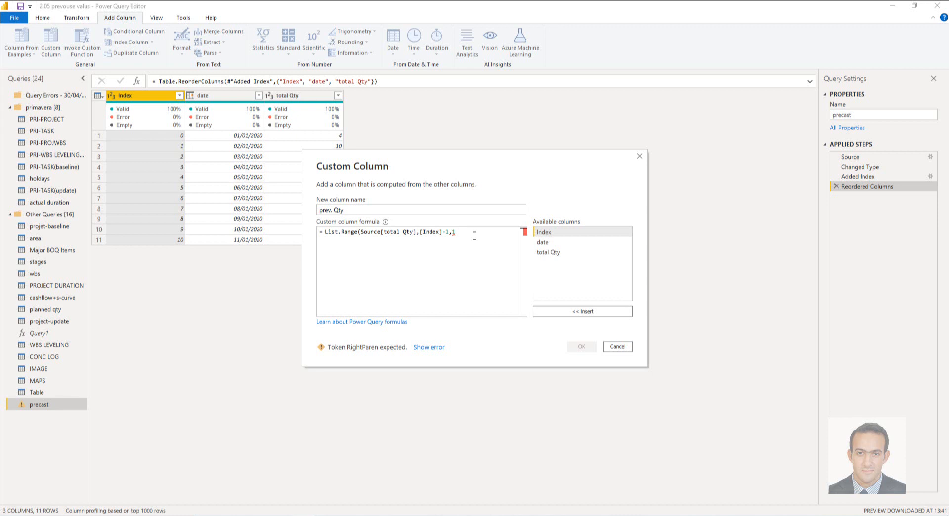
{"action": "type", "text": "1)"}
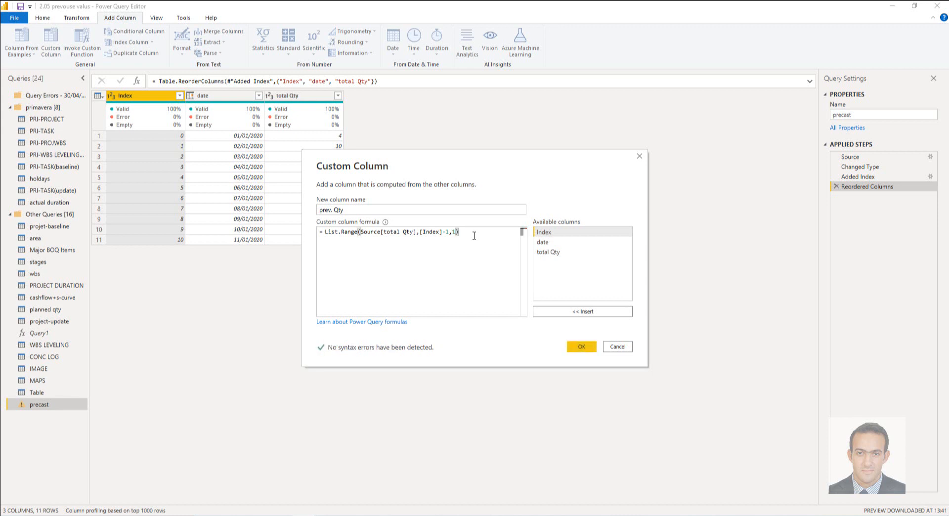
{"action": "left_click", "coordinate": [583, 346]}
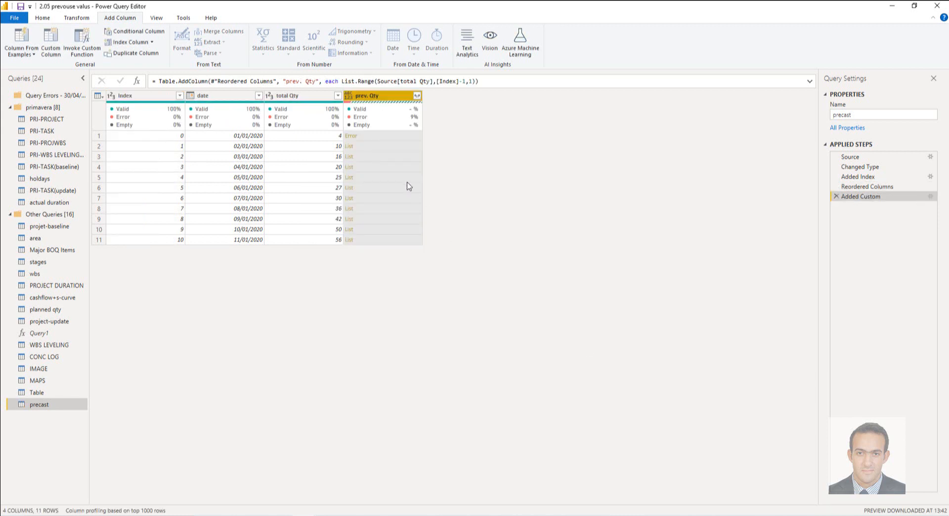
Step: Extract the prev. Qty list values without a delimiter and set the column's data type to Whole Number
{"action": "left_click", "coordinate": [417, 97]}
{"action": "left_click", "coordinate": [378, 121]}
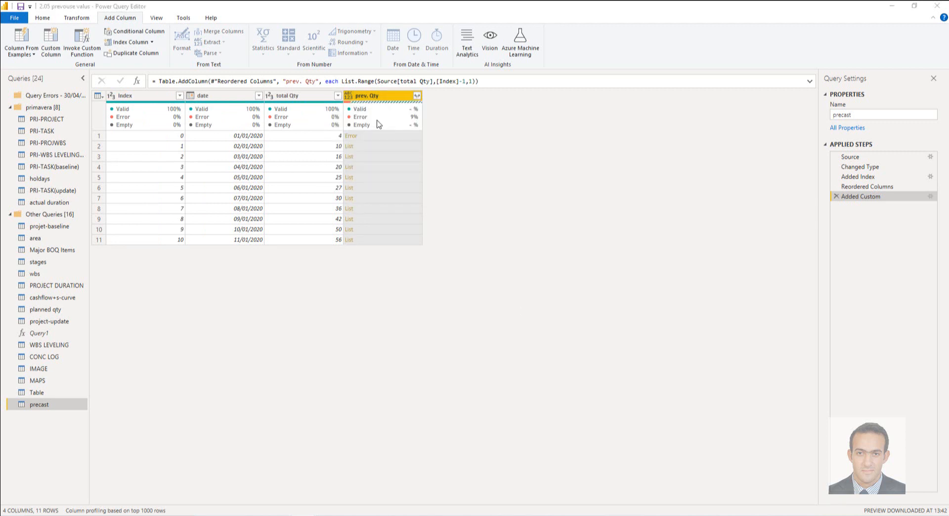
{"action": "left_click", "coordinate": [580, 292]}
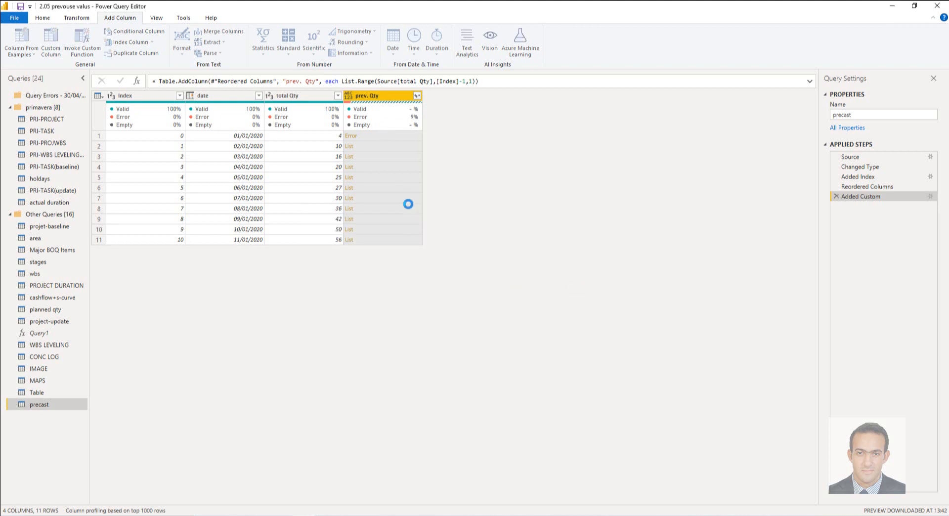
{"action": "left_click", "coordinate": [349, 96]}
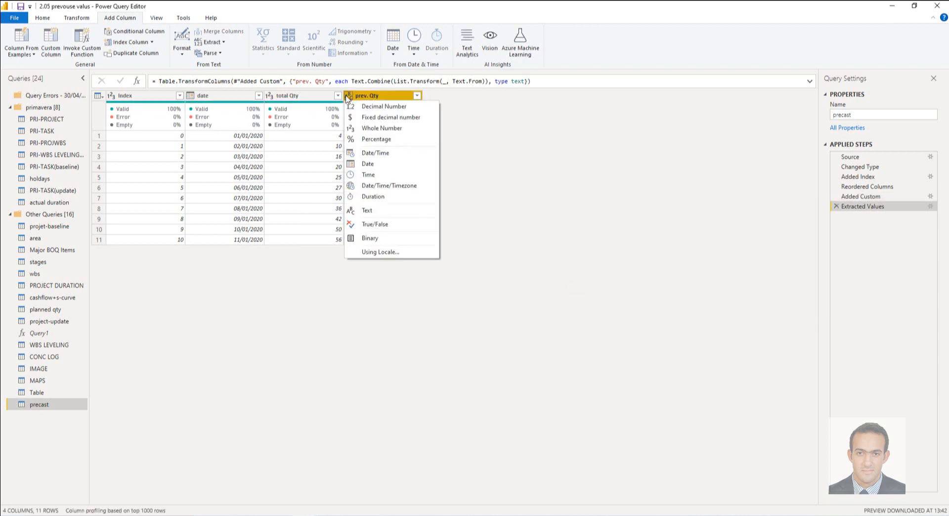
{"action": "left_click", "coordinate": [405, 130]}
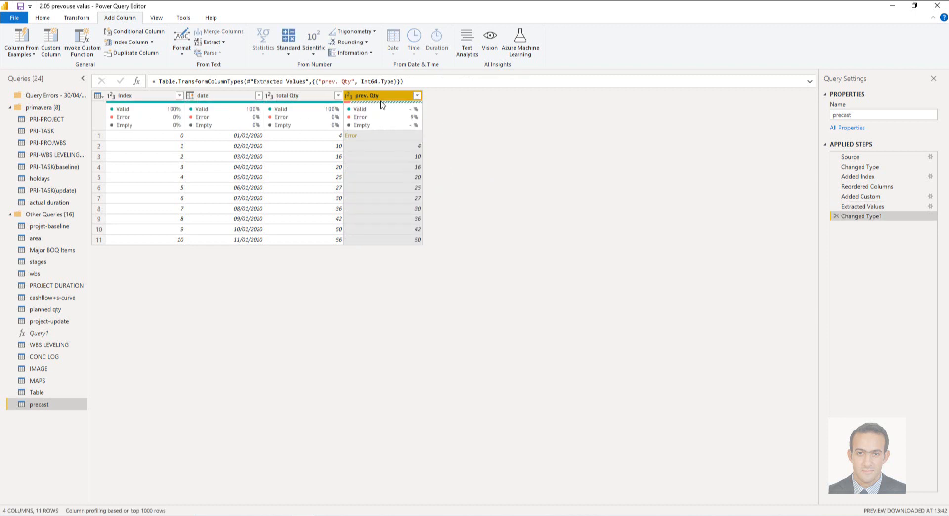
Step: Replace the errors in the prev. Qty column with 0
{"action": "left_click", "coordinate": [80, 18]}
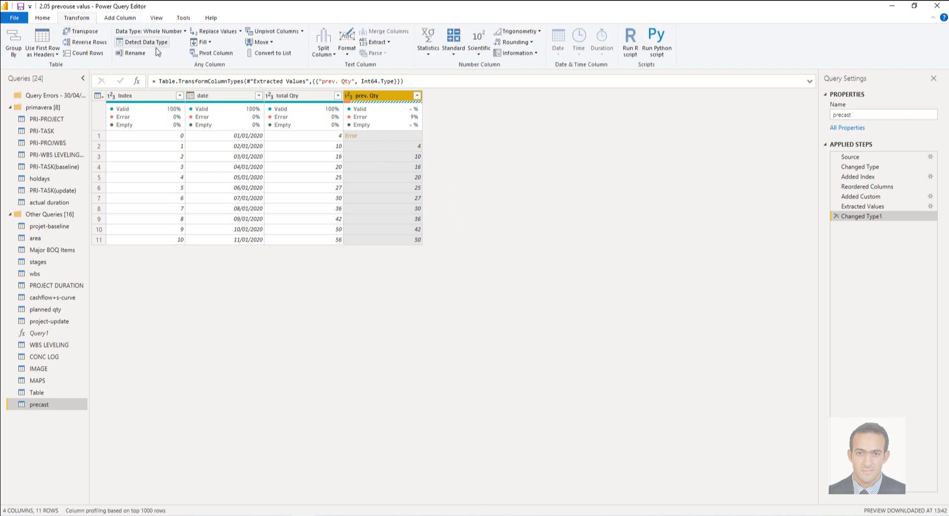
{"action": "left_click", "coordinate": [240, 31]}
{"action": "left_click", "coordinate": [228, 55]}
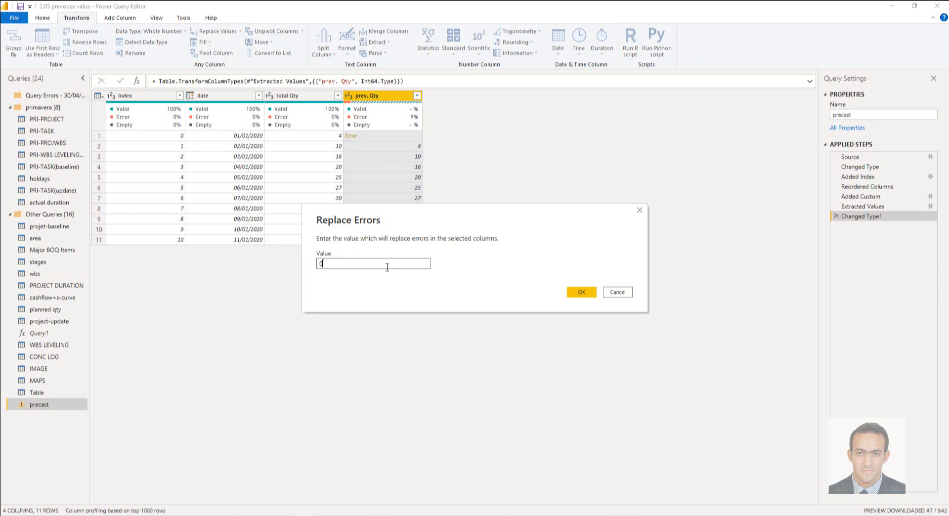
{"action": "left_click", "coordinate": [588, 295]}
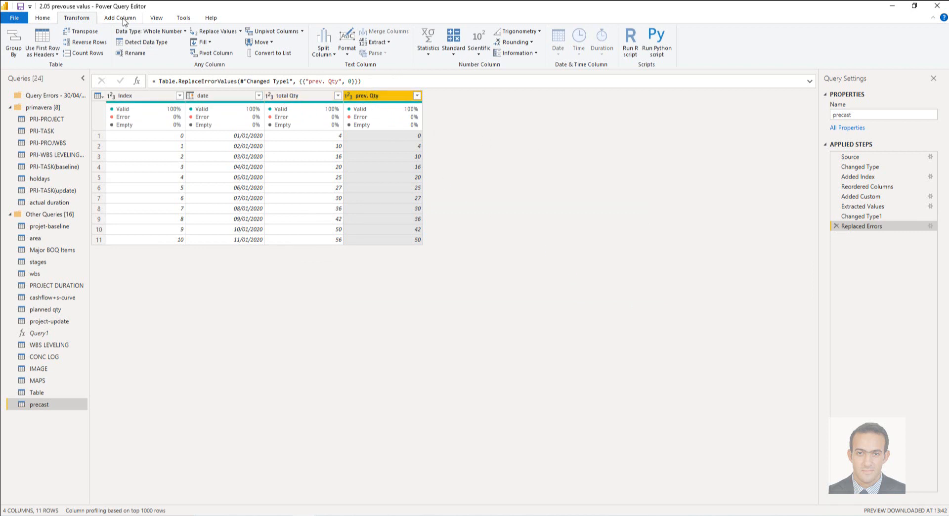
Step: Add a custom column named "var." with the formula [total Qty]-[prev. Qty]
{"action": "left_click", "coordinate": [123, 20]}
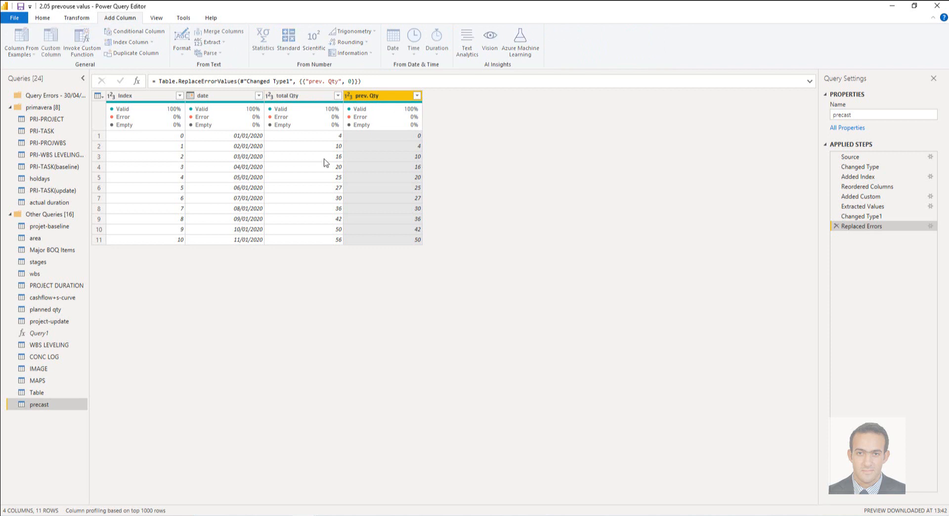
{"action": "double_click", "coordinate": [363, 212]}
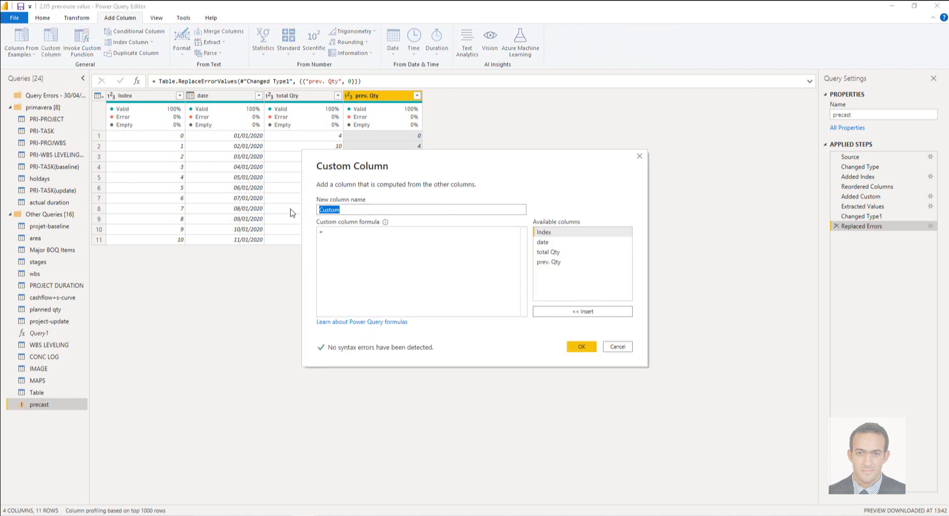
{"action": "type", "text": "var."}
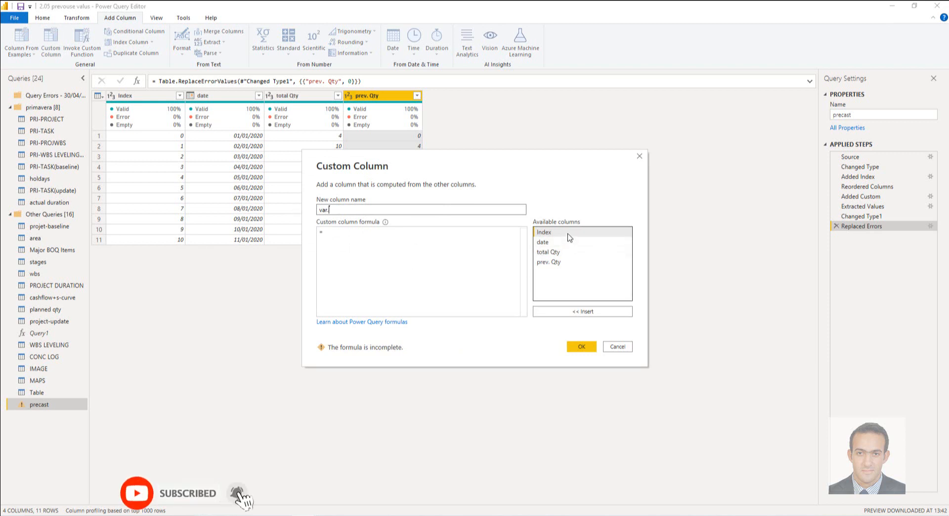
{"action": "left_click", "coordinate": [568, 253]}
{"action": "left_click", "coordinate": [575, 312]}
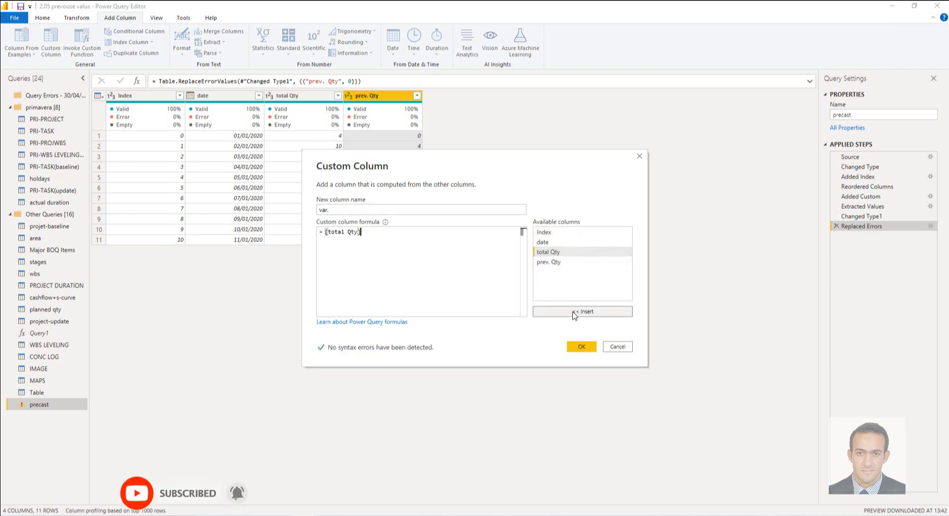
{"action": "type", "text": "-"}
{"action": "left_click", "coordinate": [588, 263]}
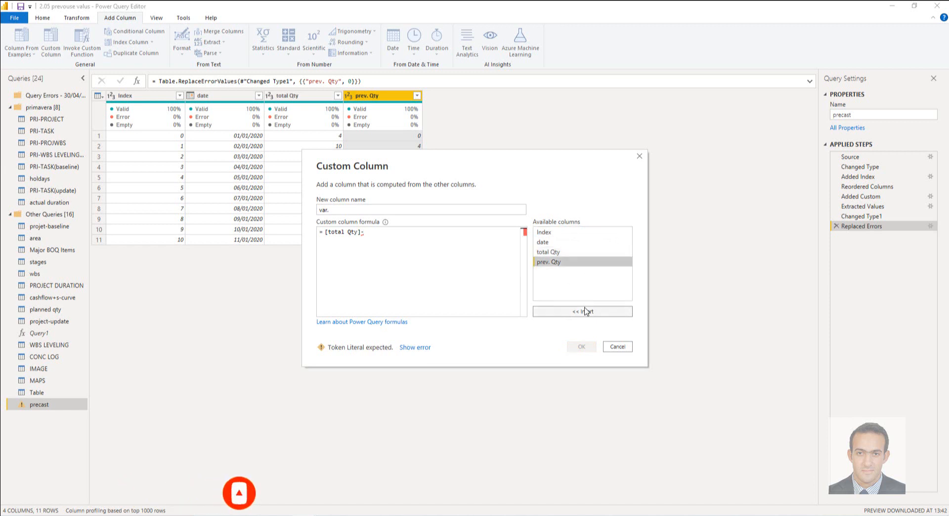
{"action": "left_click", "coordinate": [582, 311]}
{"action": "left_click", "coordinate": [582, 347]}
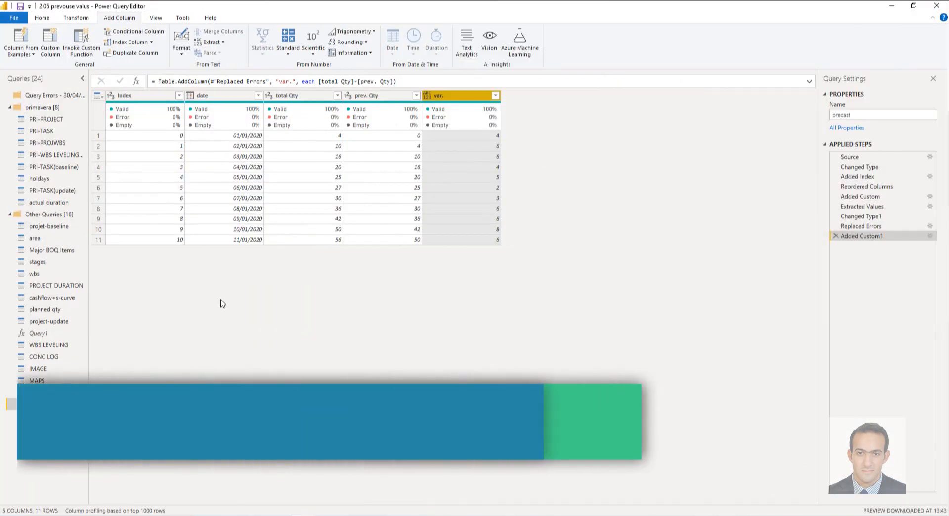
Step: Duplicate the precast query and delete the copy's applied steps from Added Custom through the end
{"action": "right_click", "coordinate": [43, 333]}
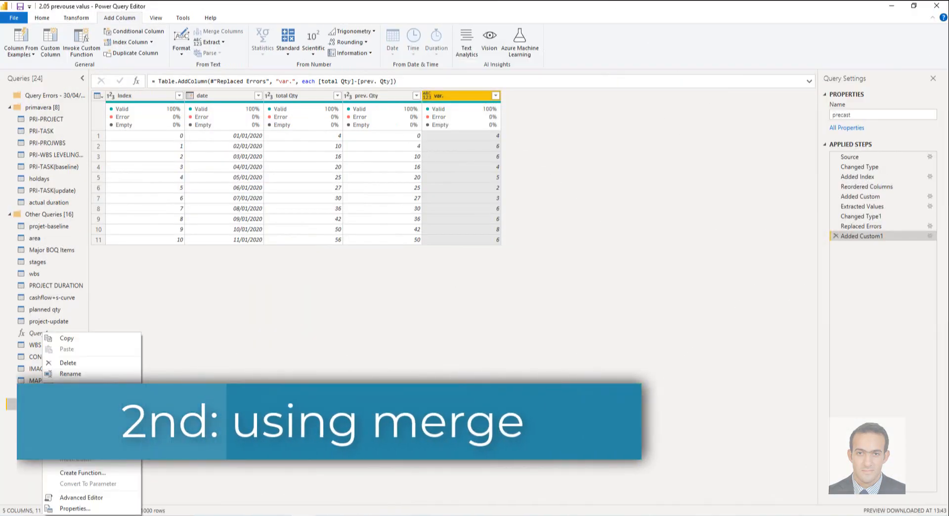
{"action": "left_click", "coordinate": [74, 387]}
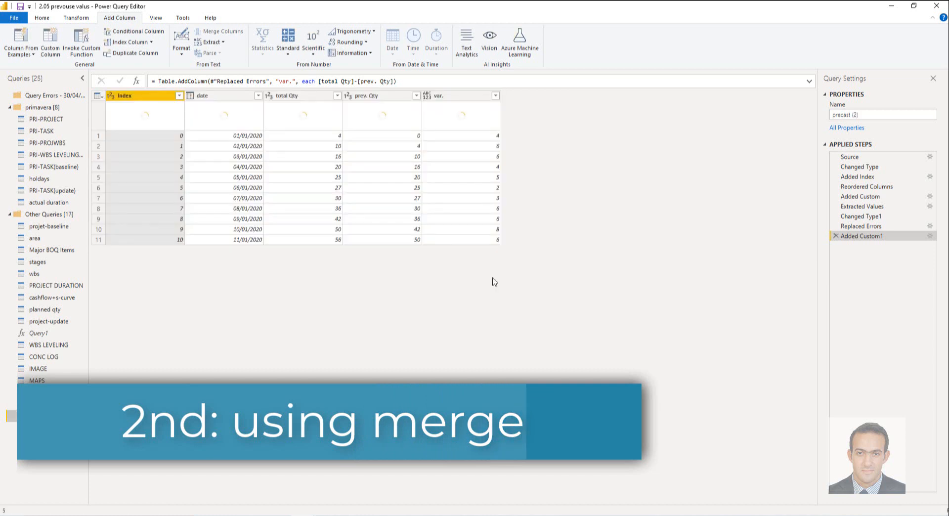
{"action": "left_click", "coordinate": [857, 176]}
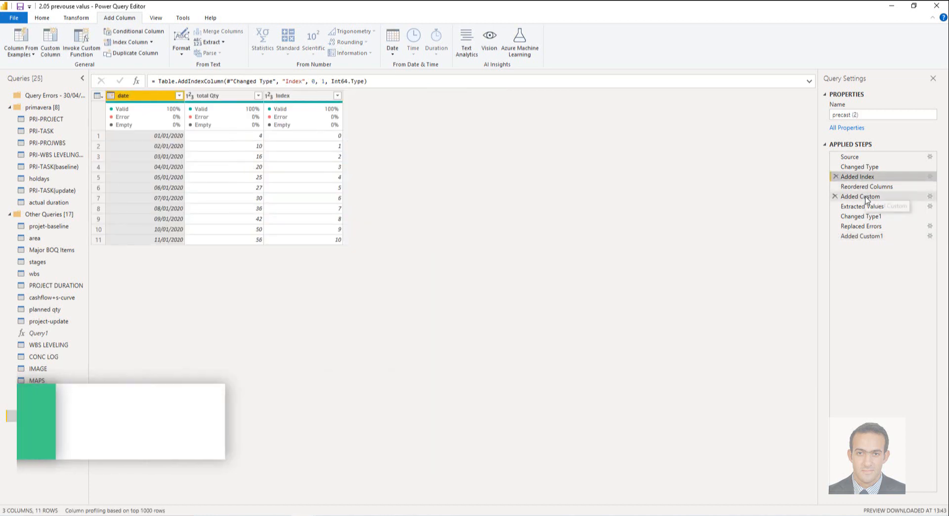
{"action": "left_click", "coordinate": [866, 198]}
{"action": "right_click", "coordinate": [859, 198]}
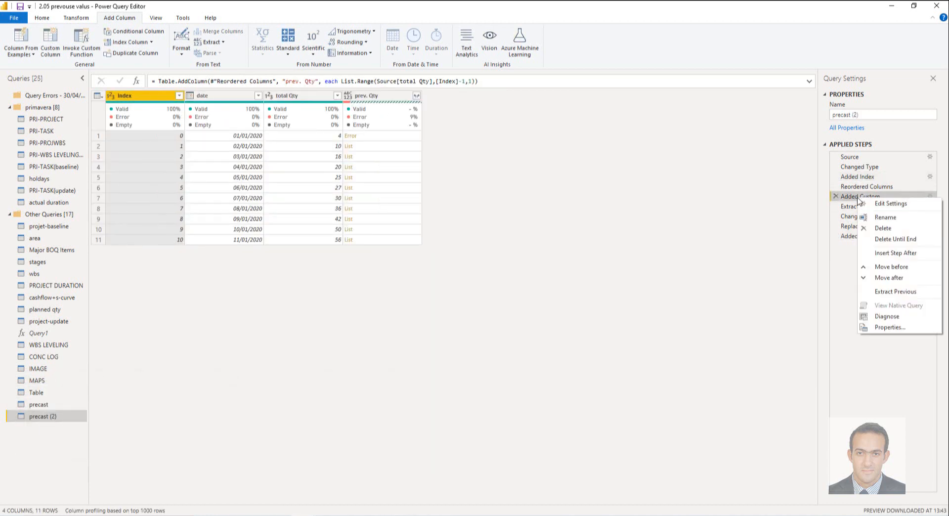
{"action": "left_click", "coordinate": [915, 238]}
{"action": "left_click", "coordinate": [530, 287]}
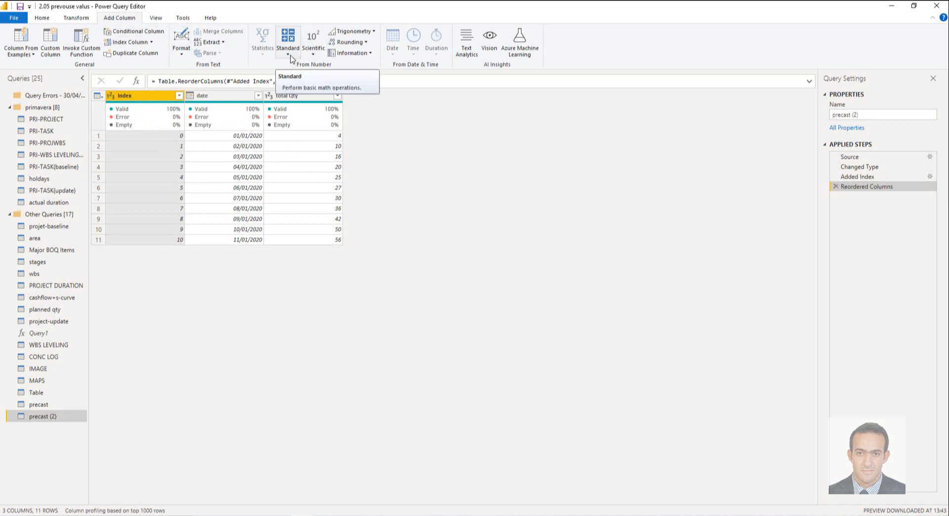
Step: Add a column to precast (2) that adds 1 to each Index value
{"action": "mouse_move", "coordinate": [144, 128]}
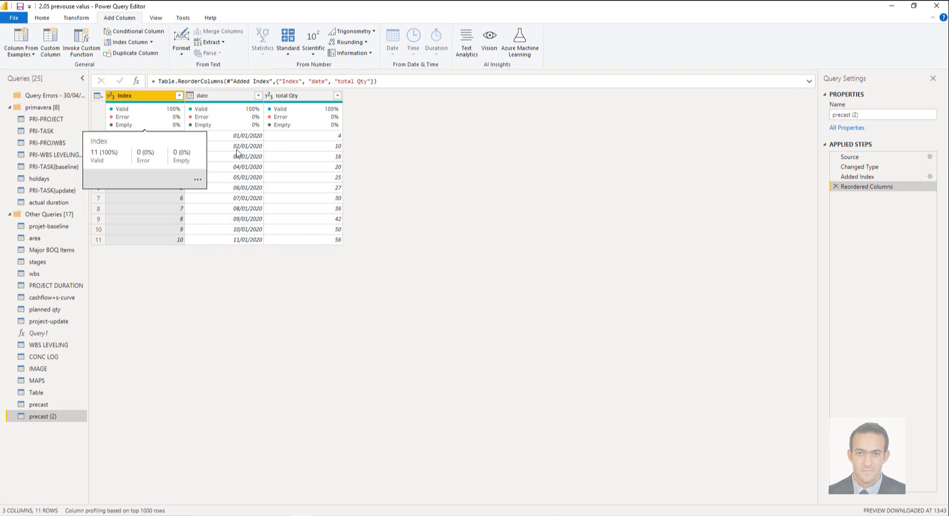
{"action": "left_click", "coordinate": [288, 52]}
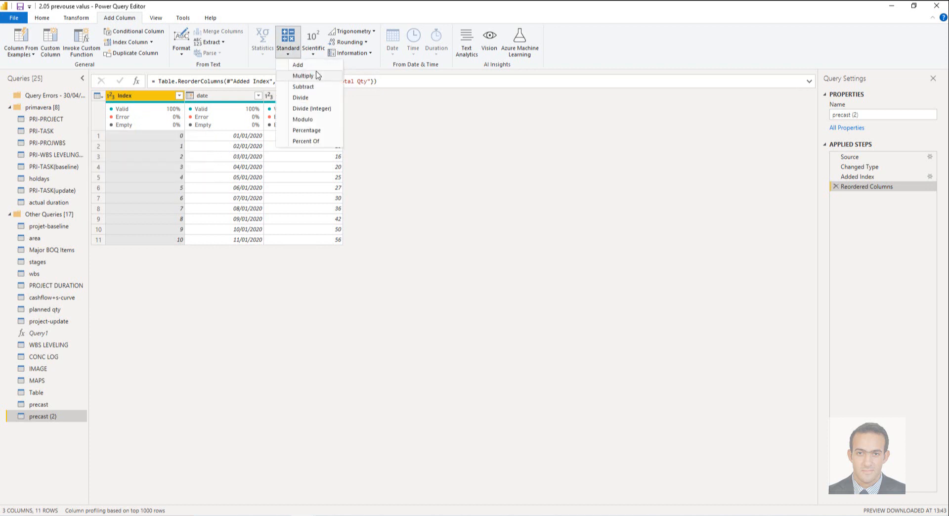
{"action": "left_click", "coordinate": [290, 55]}
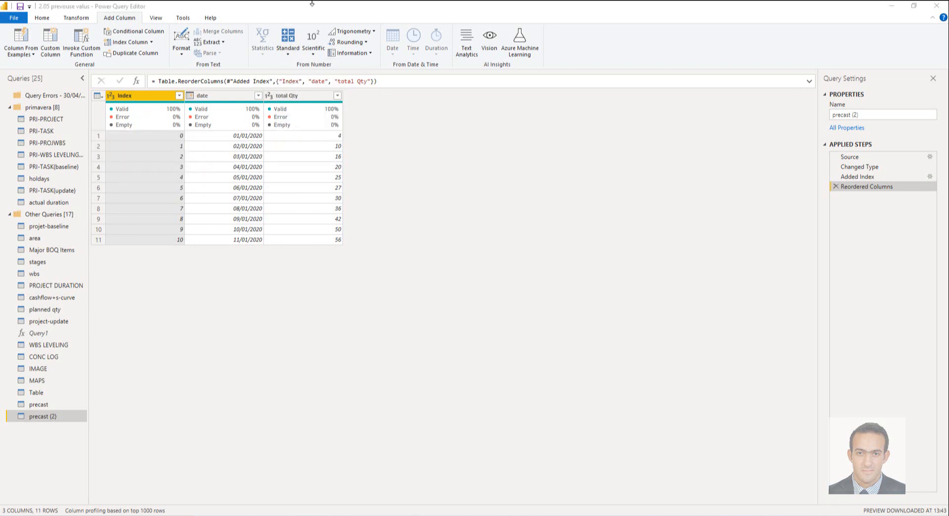
{"action": "left_click", "coordinate": [290, 54]}
{"action": "left_click", "coordinate": [304, 70]}
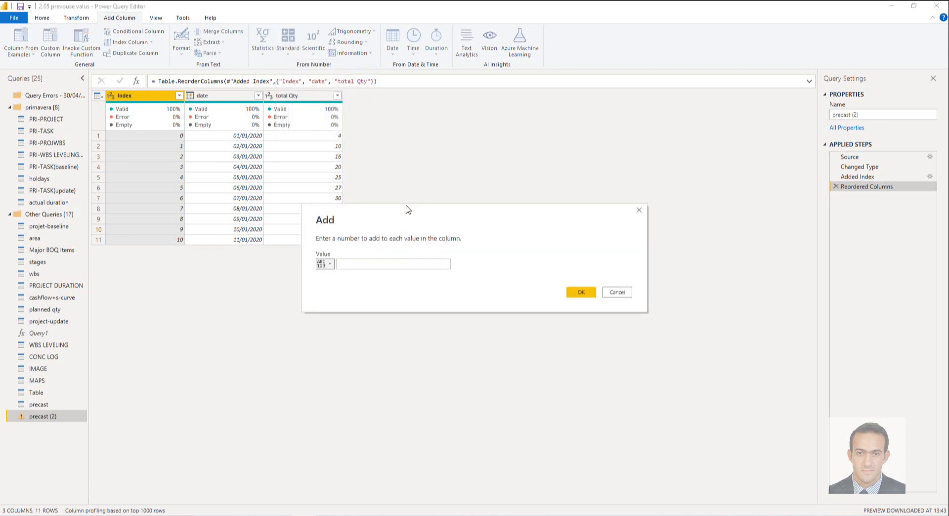
{"action": "left_click", "coordinate": [354, 263]}
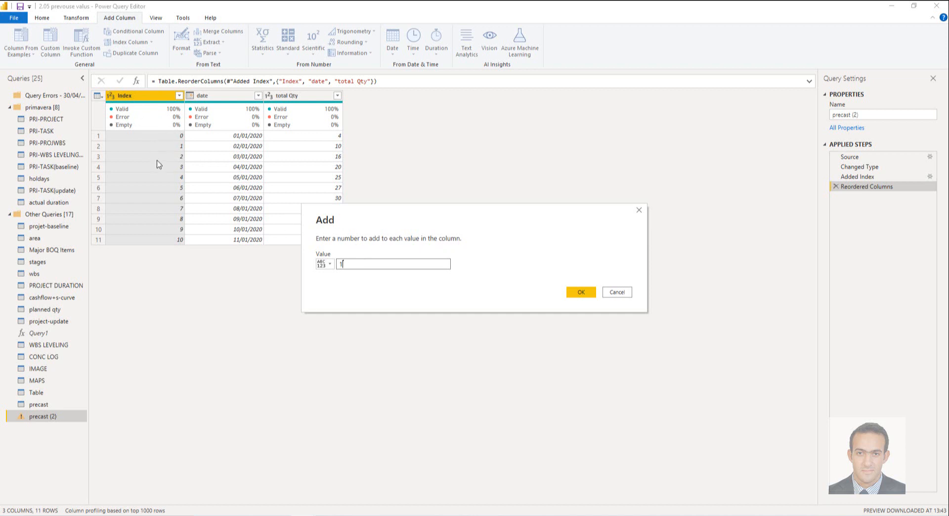
{"action": "left_click", "coordinate": [581, 293]}
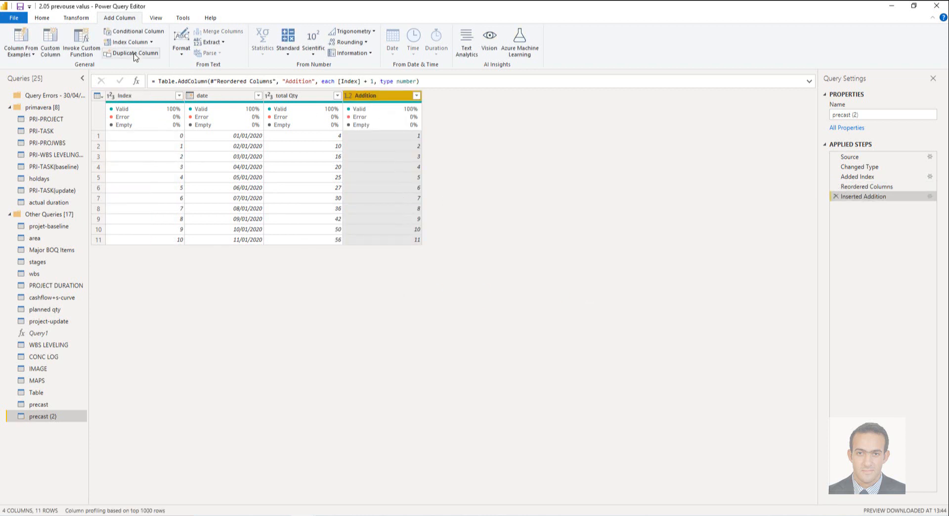
Step: Merge precast (2) with itself, matching Index to Addition with a Left Outer join
{"action": "left_click", "coordinate": [43, 19]}
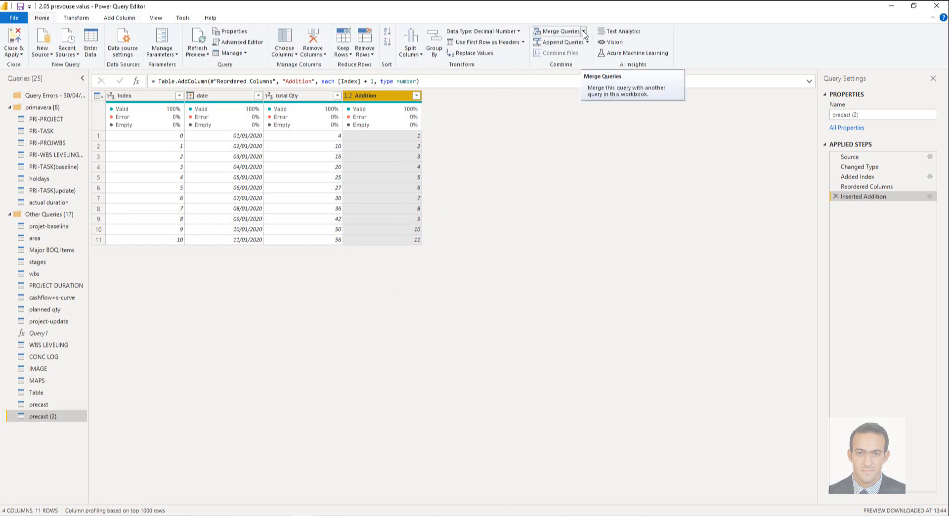
{"action": "left_click", "coordinate": [579, 31]}
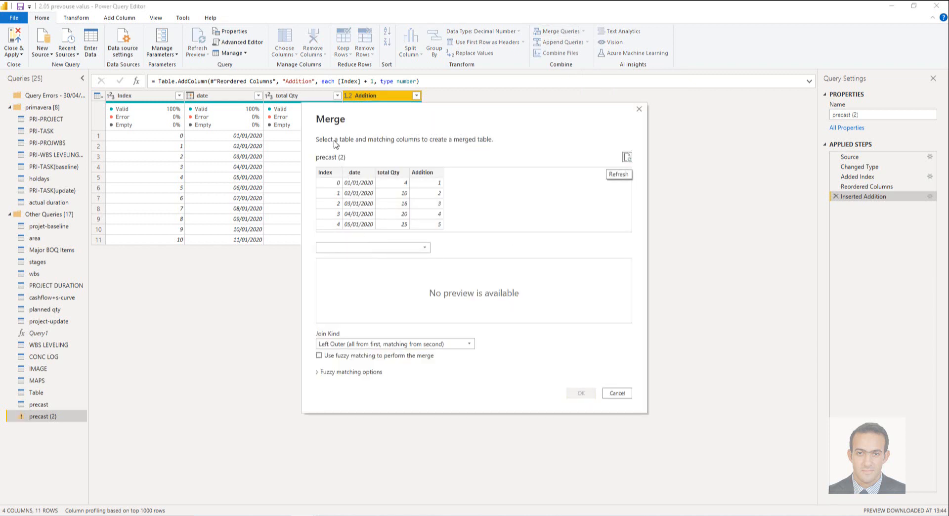
{"action": "left_click", "coordinate": [415, 249]}
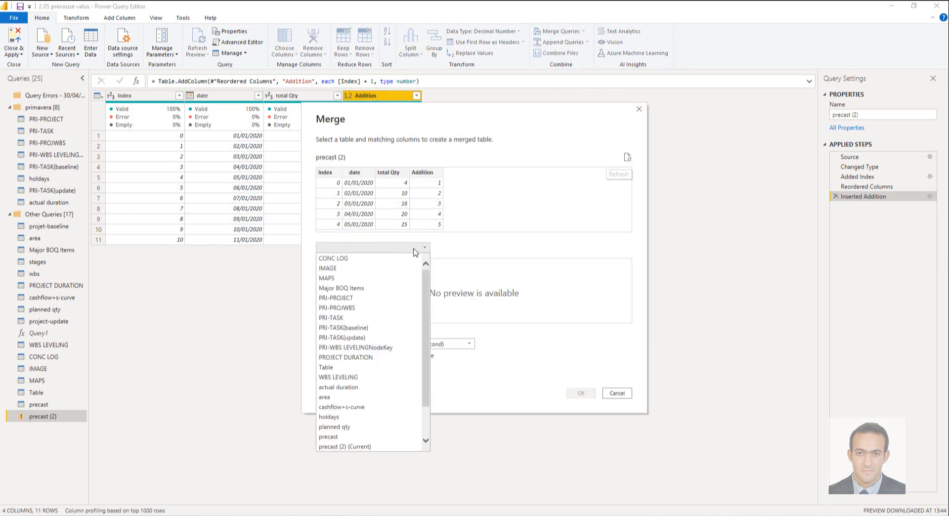
{"action": "left_click", "coordinate": [375, 447]}
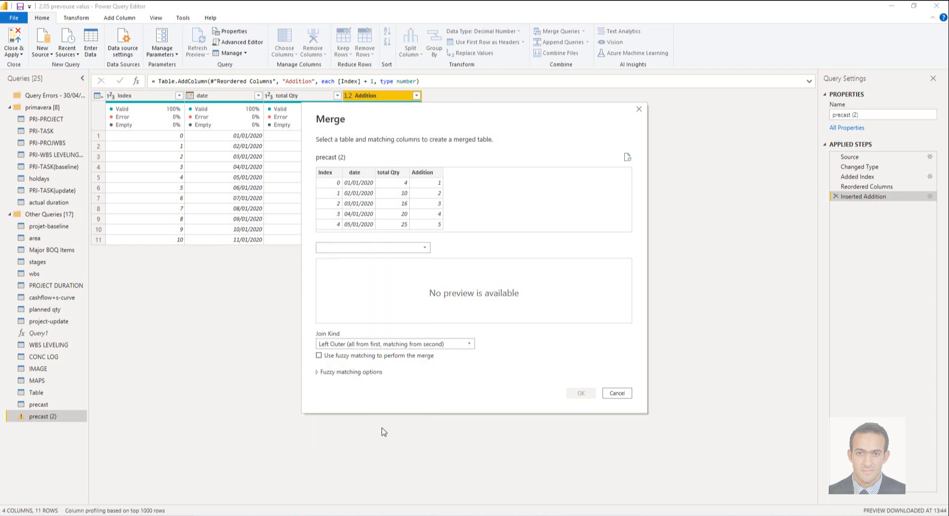
{"action": "left_click", "coordinate": [335, 173]}
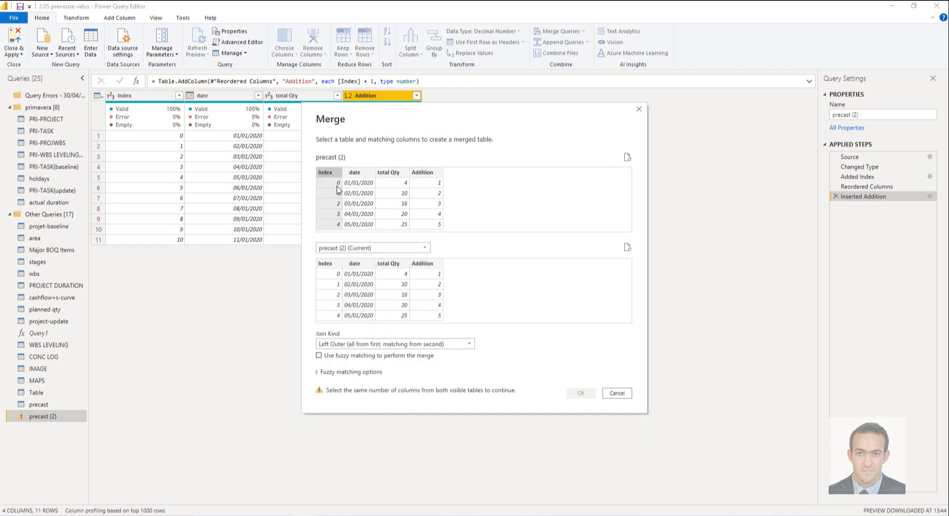
{"action": "left_click", "coordinate": [433, 264]}
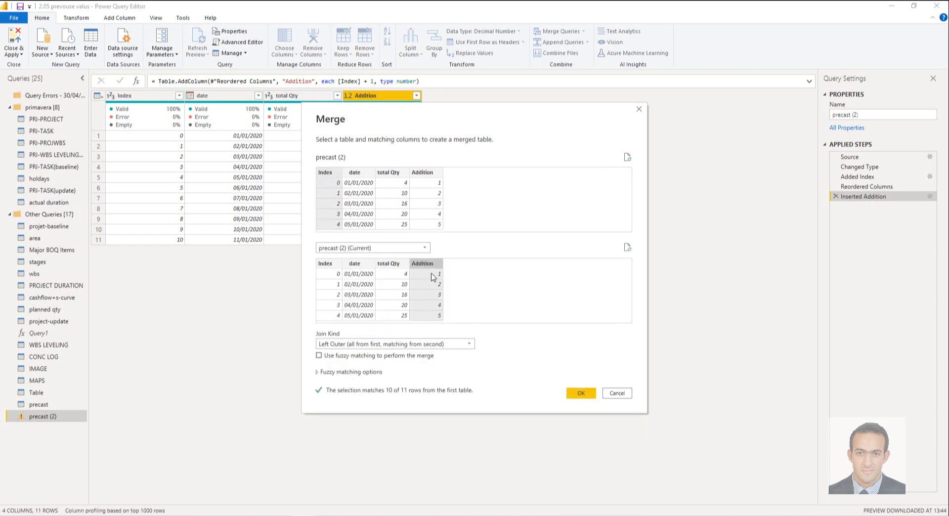
{"action": "left_click", "coordinate": [580, 393]}
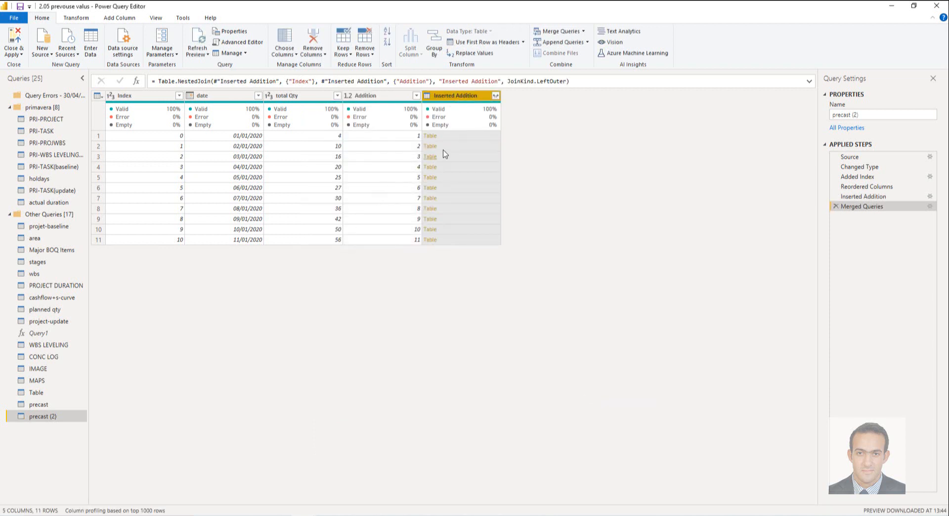
Step: Expand only total Qty from the merged Inserted Addition column, without the original column name as prefix
{"action": "left_click", "coordinate": [496, 96]}
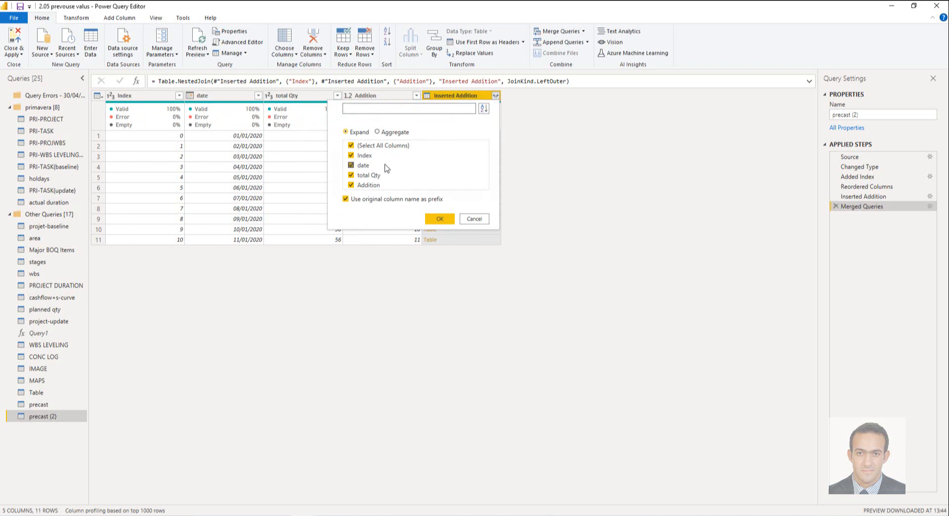
{"action": "left_click", "coordinate": [352, 146]}
{"action": "left_click", "coordinate": [352, 176]}
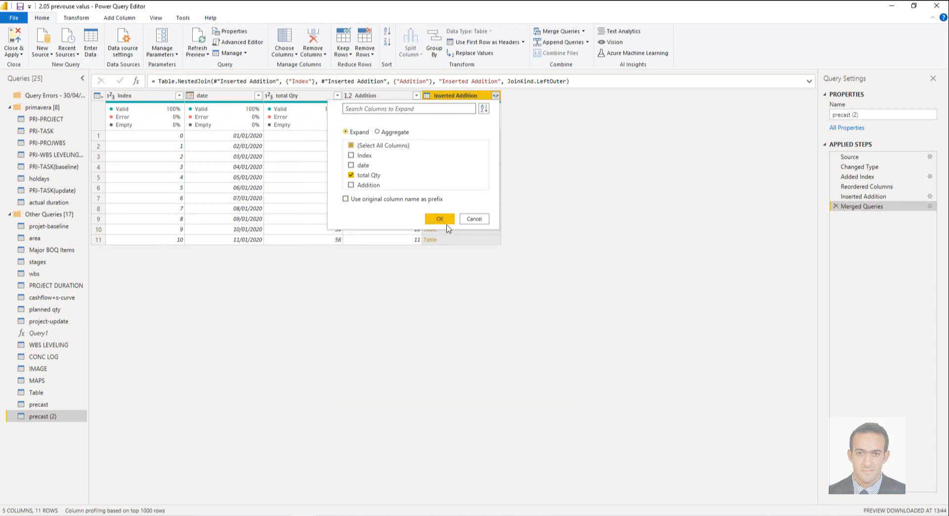
{"action": "left_click", "coordinate": [442, 219]}
Step: Rename the expanded total Qty.1 column to "prev. Qty" and remove the Addition column
{"action": "double_click", "coordinate": [455, 97]}
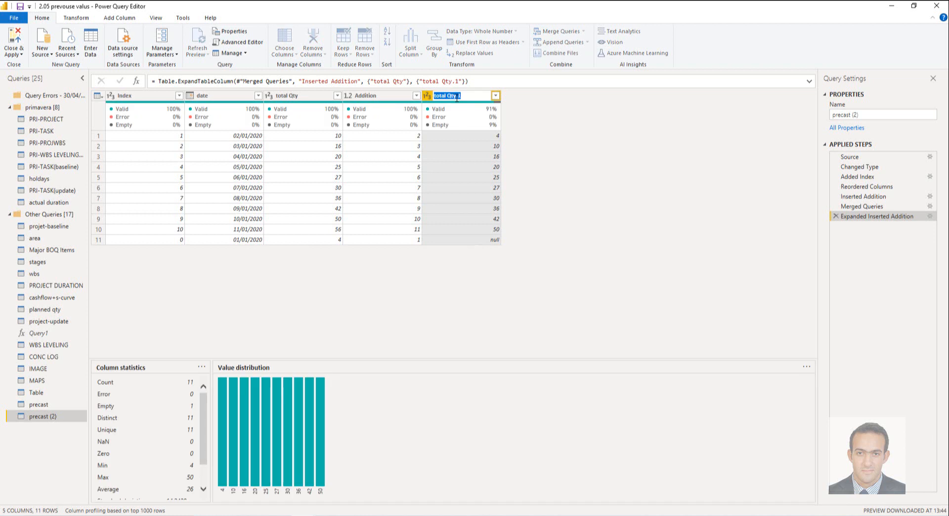
{"action": "type", "text": "prev. Qty"}
{"action": "left_click", "coordinate": [435, 294]}
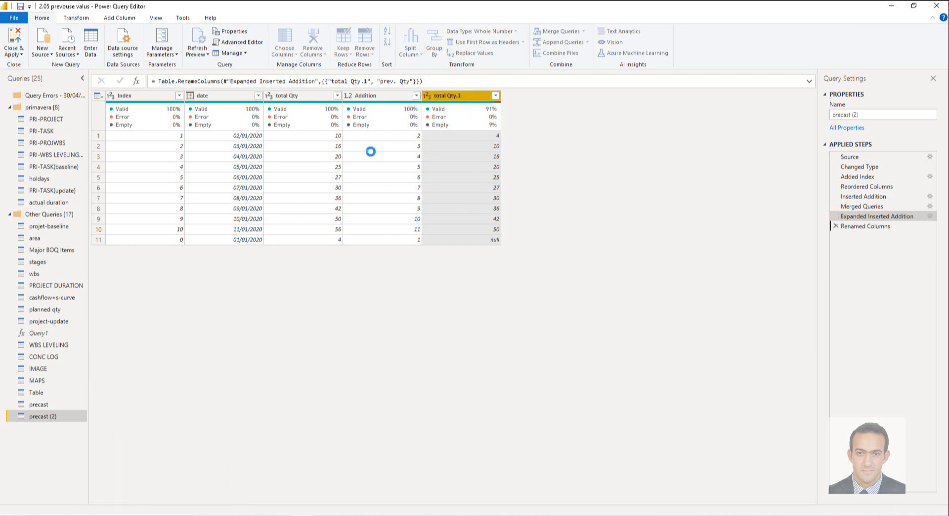
{"action": "right_click", "coordinate": [372, 96]}
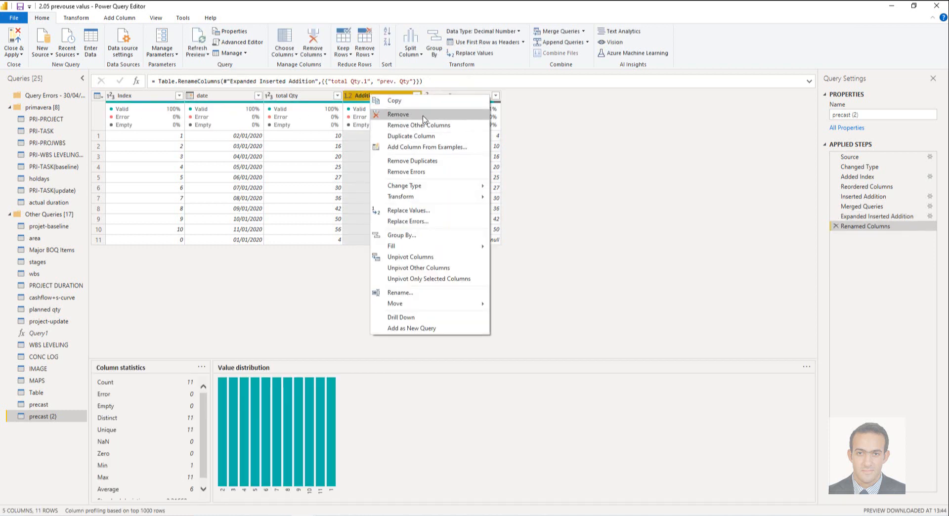
{"action": "left_click", "coordinate": [424, 117]}
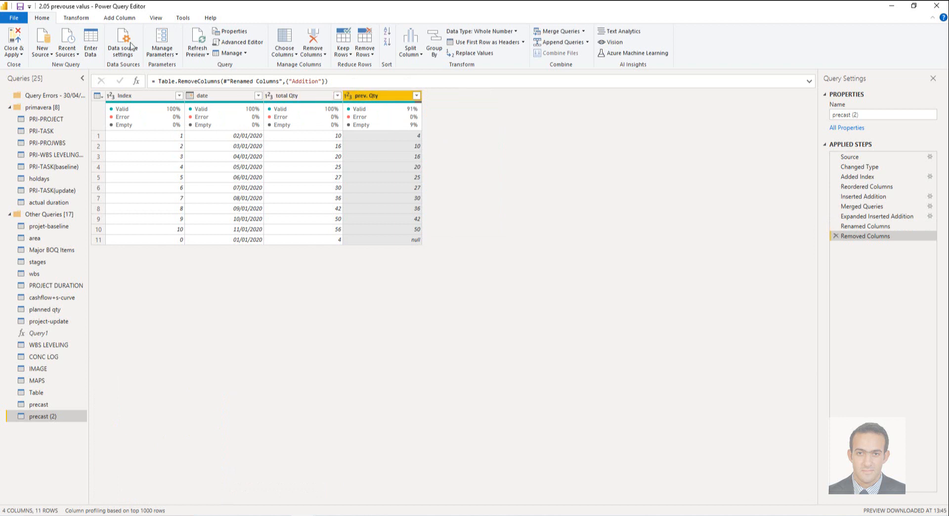
Step: Add a custom column named "var" with the formula [total Qty]-[prev. Qty]
{"action": "left_click", "coordinate": [119, 18]}
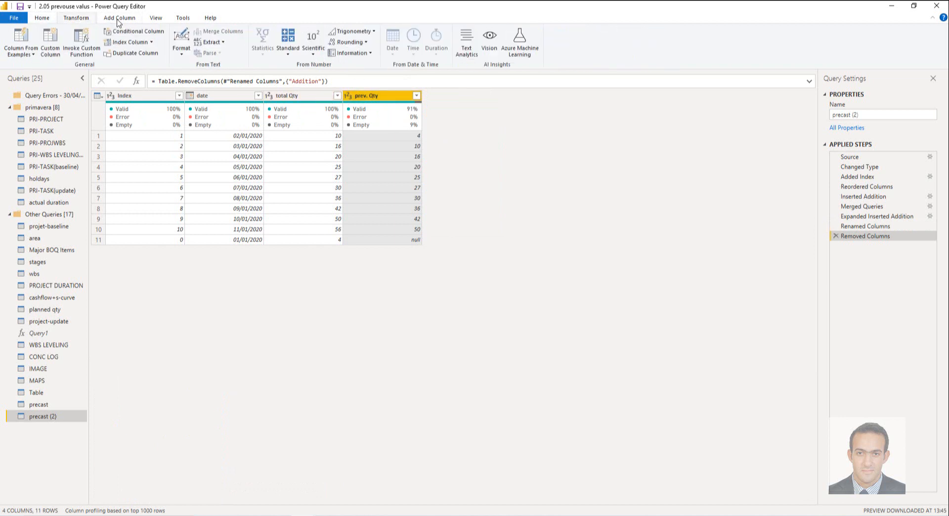
{"action": "left_click", "coordinate": [54, 41]}
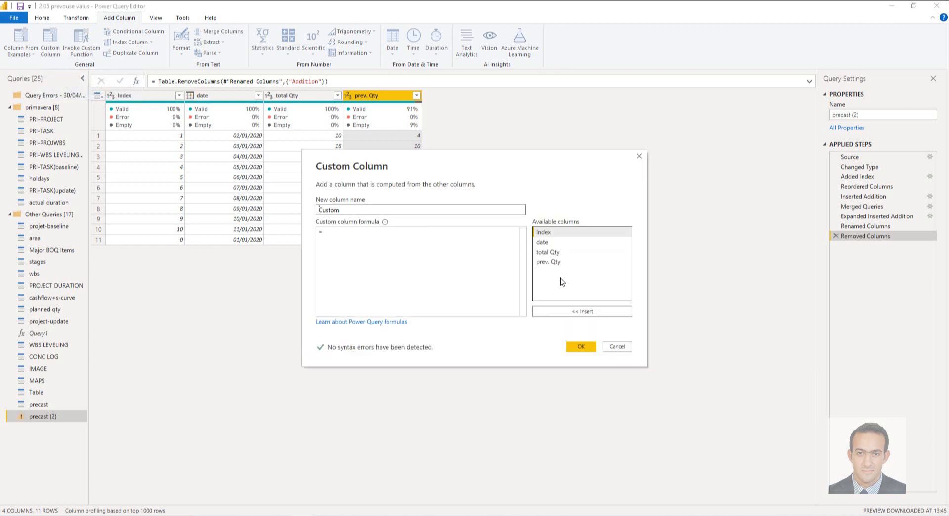
{"action": "left_click", "coordinate": [547, 252]}
{"action": "left_click", "coordinate": [580, 312]}
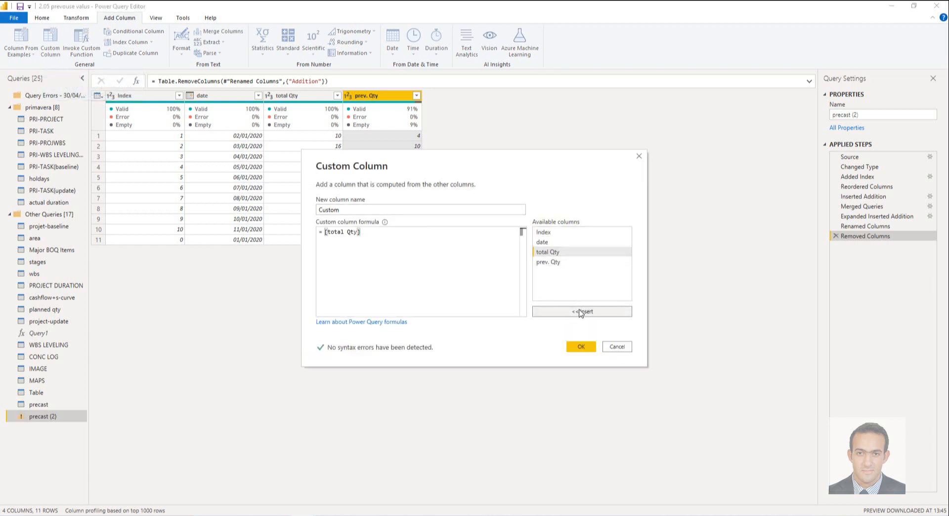
{"action": "type", "text": "-"}
{"action": "left_click", "coordinate": [577, 262]}
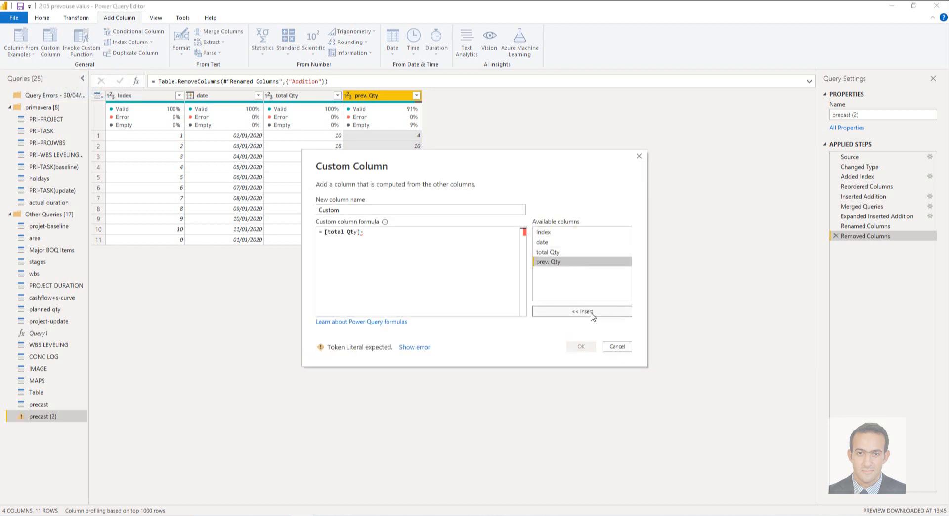
{"action": "left_click", "coordinate": [590, 313]}
{"action": "left_click_drag", "start_coordinate": [366, 210], "coordinate": [271, 214]}
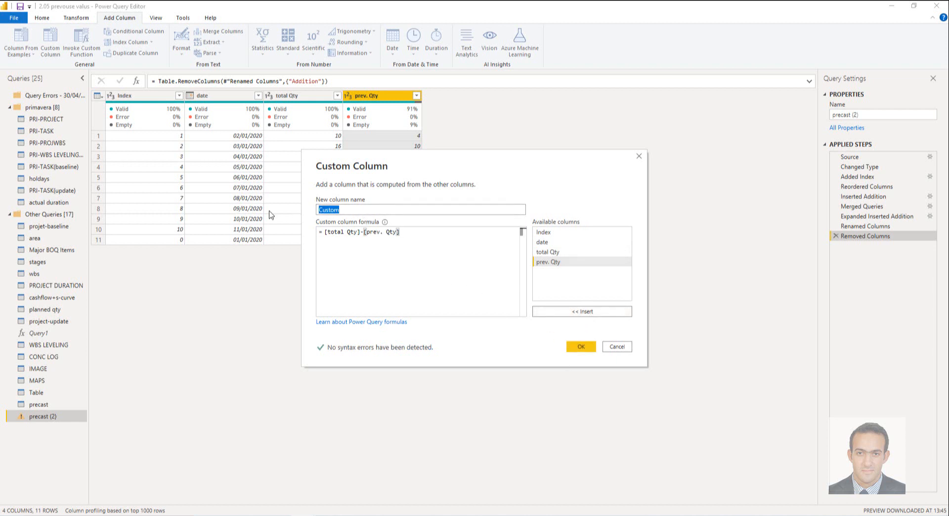
{"action": "type", "text": "var"}
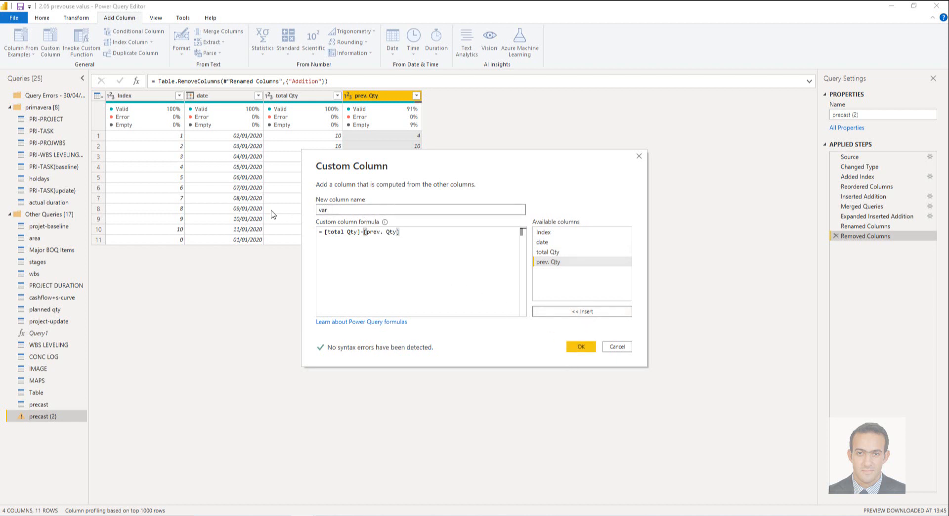
{"action": "left_click", "coordinate": [582, 347]}
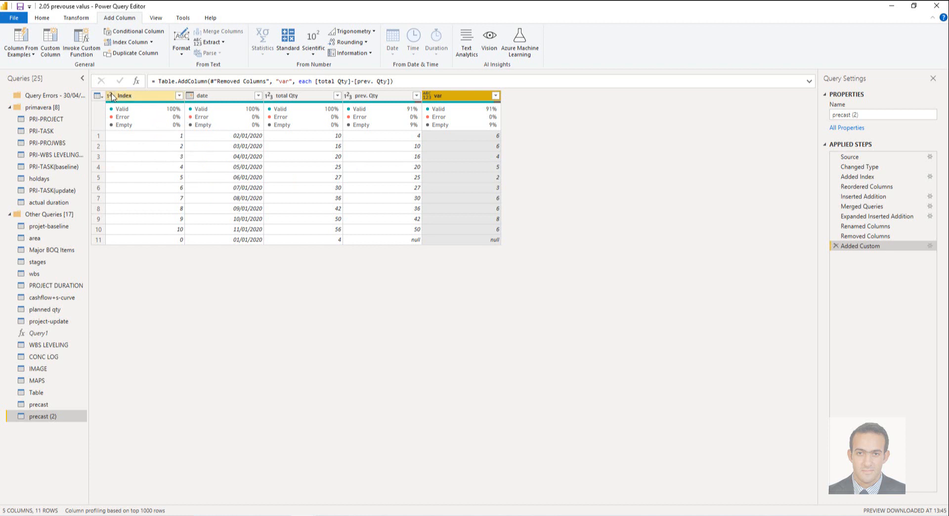
Step: Sort the precast (2) rows by Index in ascending order
{"action": "left_click", "coordinate": [179, 95]}
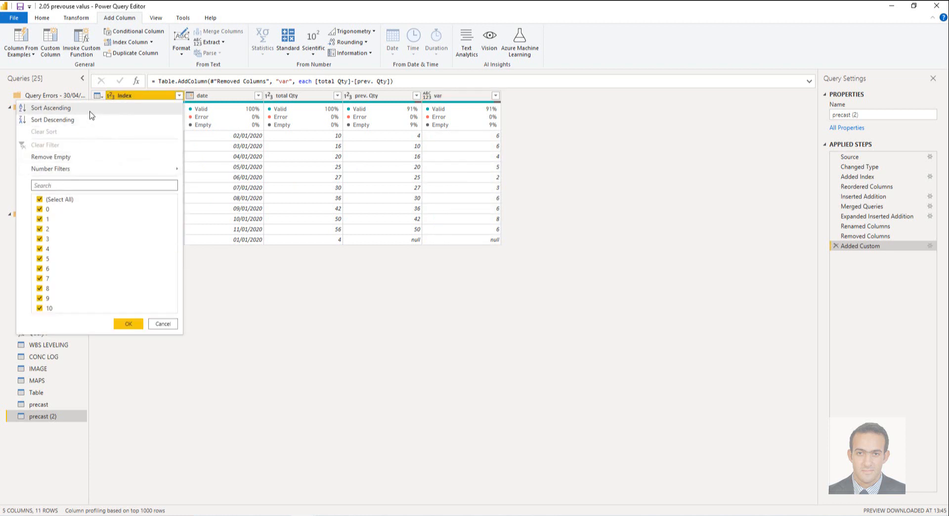
{"action": "left_click", "coordinate": [50, 107]}
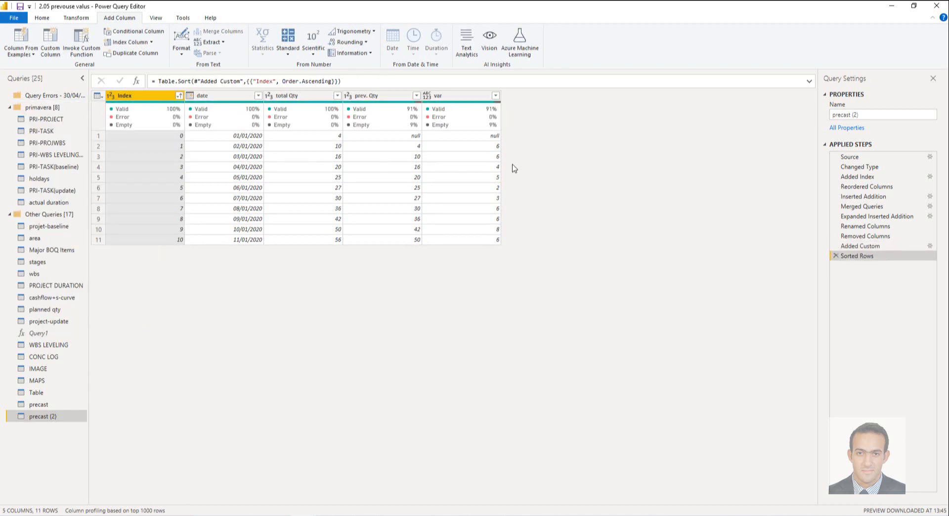
Step: Replace the null values in the prev. Qty column of precast (2) with 0
{"action": "left_click", "coordinate": [413, 137]}
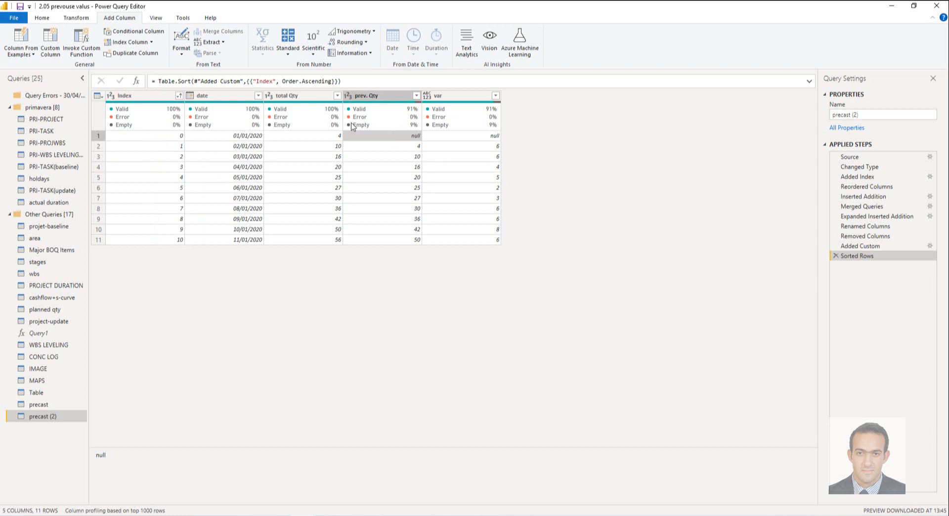
{"action": "left_click", "coordinate": [81, 20]}
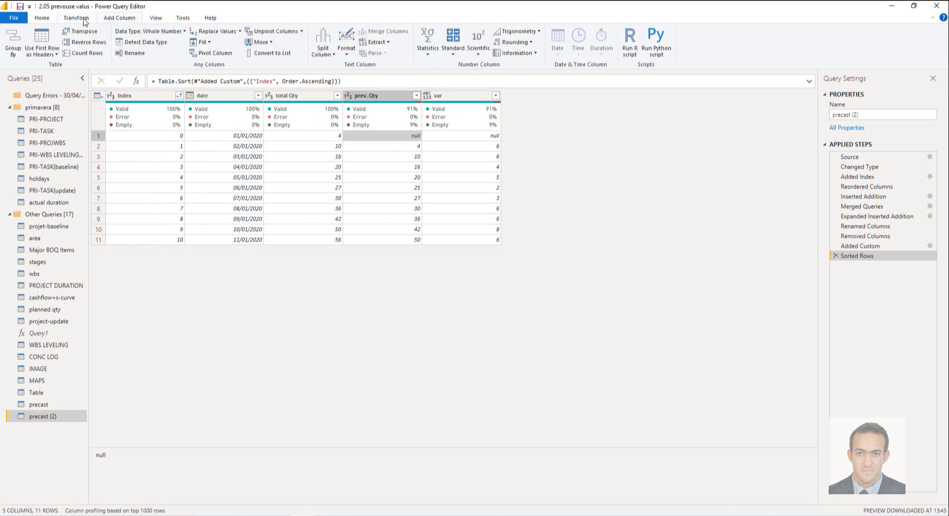
{"action": "left_click", "coordinate": [239, 31]}
{"action": "left_click", "coordinate": [232, 43]}
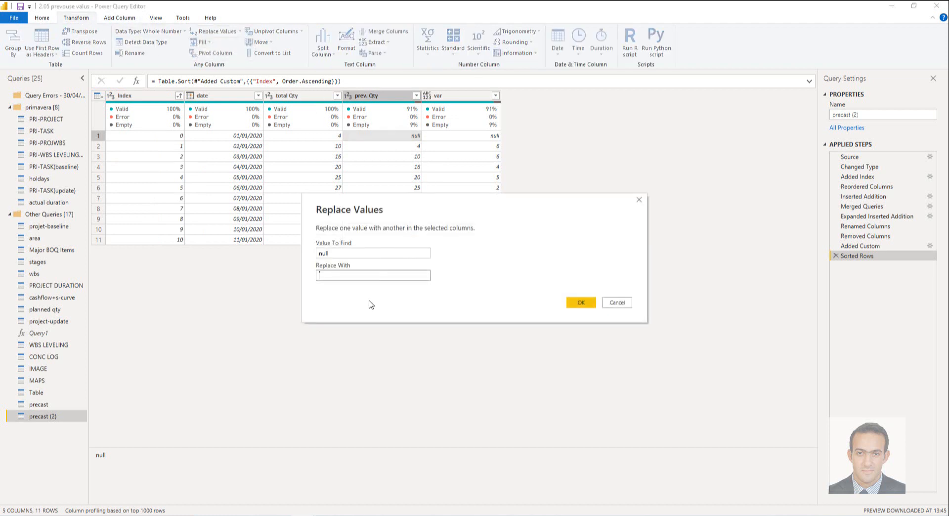
{"action": "left_click", "coordinate": [334, 277]}
{"action": "left_click", "coordinate": [579, 304]}
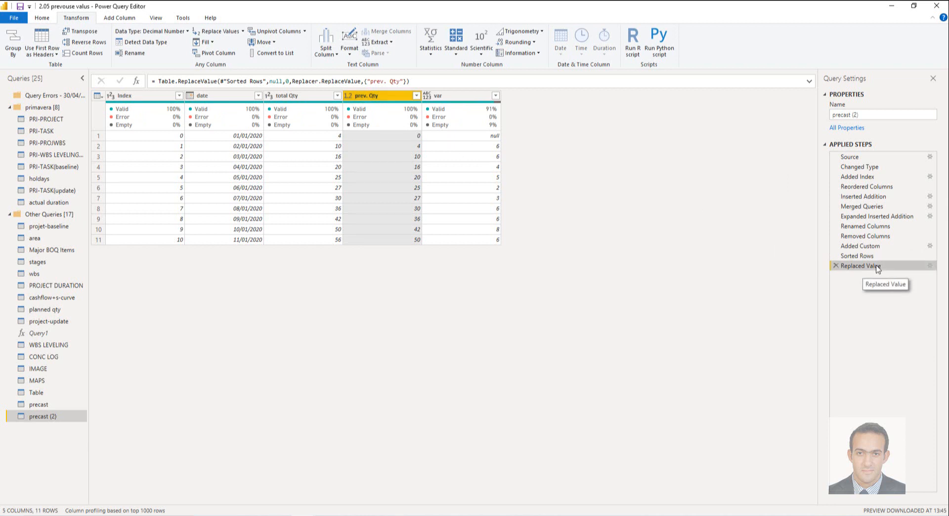
Step: Move the Replaced Value step ahead of Added Custom in precast (2), and apply the query changes to the Power BI Desktop report
{"action": "left_click_drag", "start_coordinate": [878, 268], "coordinate": [879, 245]}
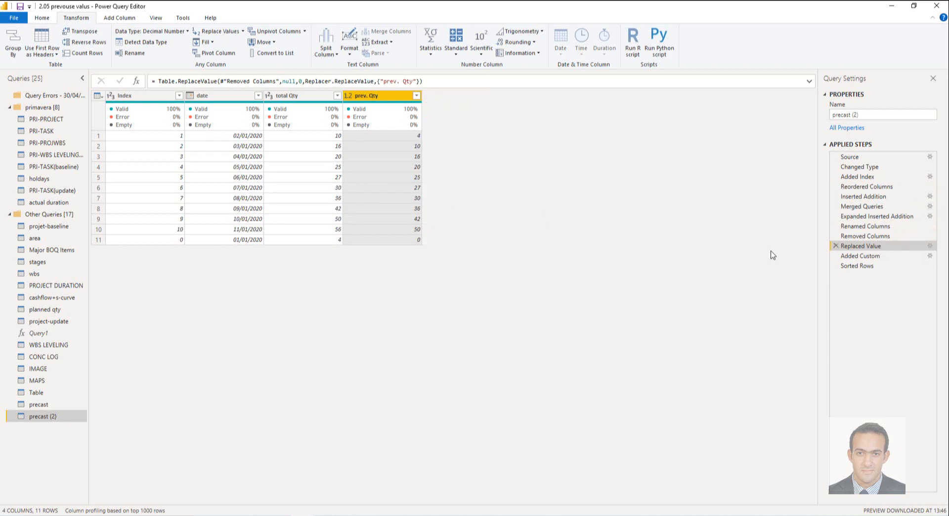
{"action": "left_click", "coordinate": [862, 267]}
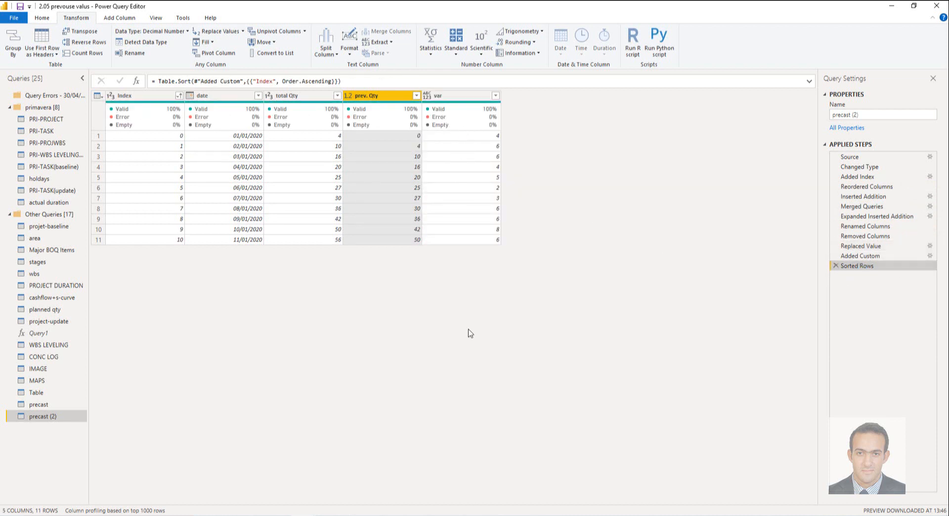
{"action": "left_click", "coordinate": [42, 18]}
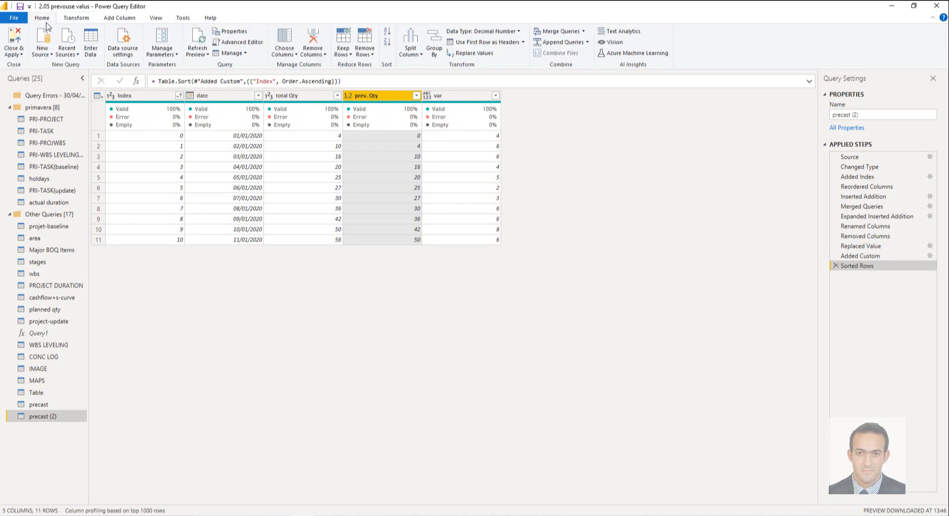
{"action": "left_click", "coordinate": [17, 51]}
{"action": "left_click", "coordinate": [48, 79]}
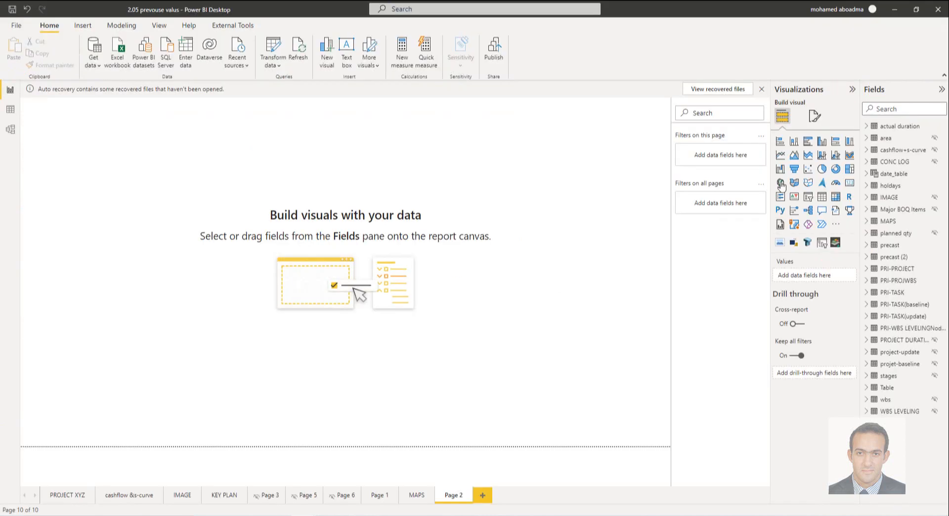
Step: Insert a line and clustered column chart on Page 2, enlarge it and place it near the middle of the canvas
{"action": "left_click", "coordinate": [836, 159]}
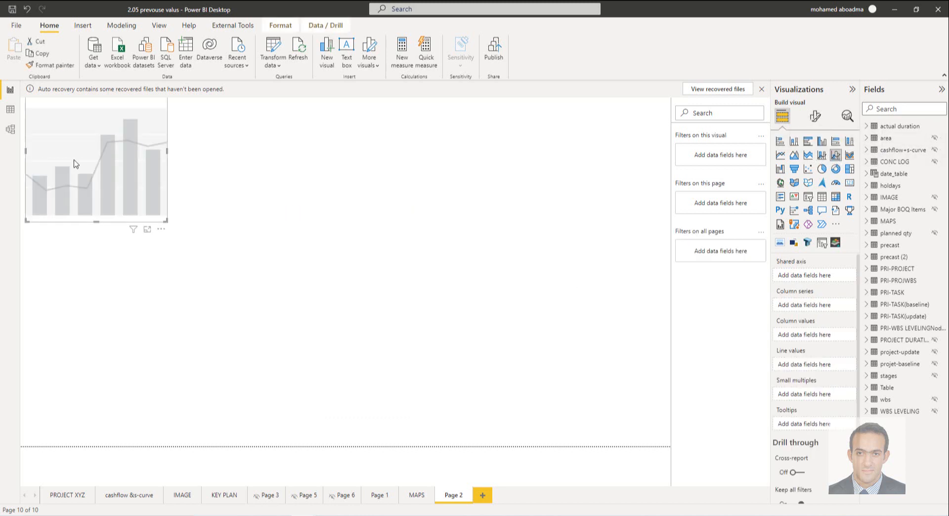
{"action": "left_click_drag", "start_coordinate": [76, 163], "coordinate": [288, 247]}
{"action": "left_click_drag", "start_coordinate": [356, 281], "coordinate": [563, 416]}
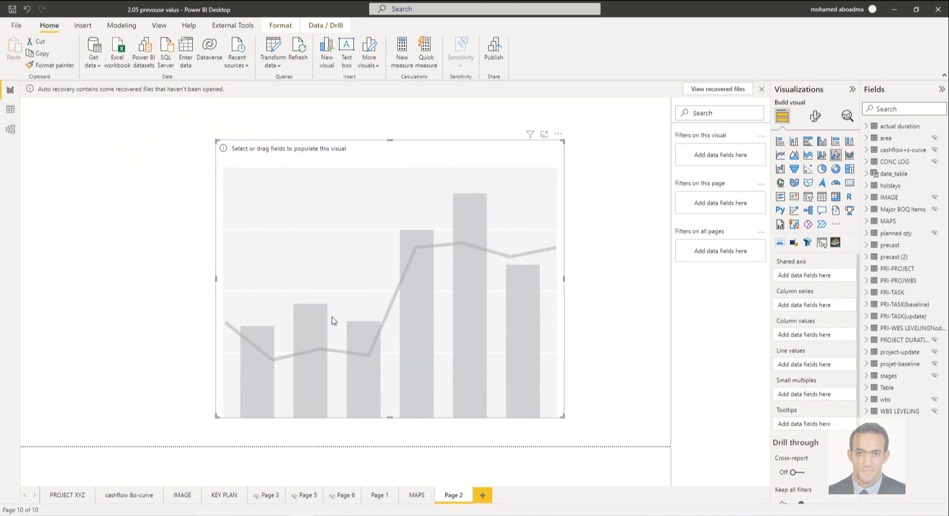
{"action": "left_click_drag", "start_coordinate": [331, 318], "coordinate": [287, 313]}
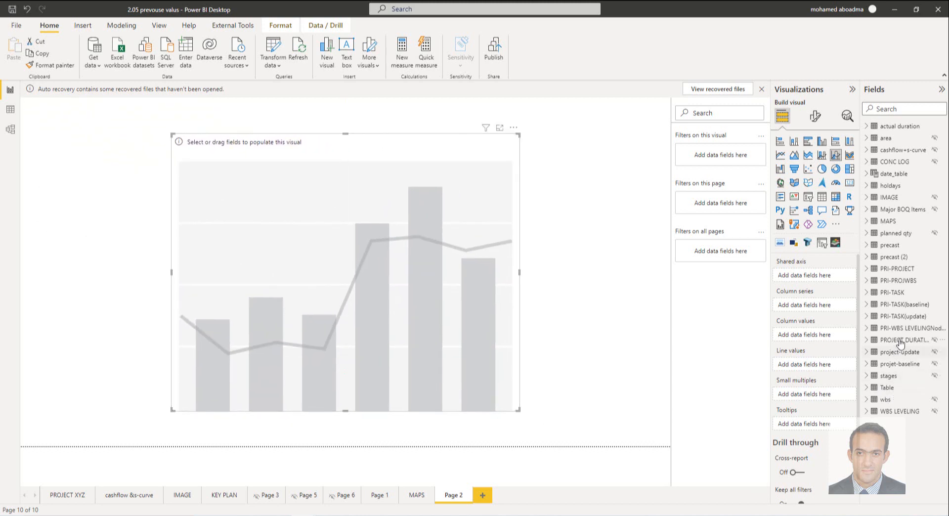
Step: Use the precast date field as the chart's shared axis, showing plain dates instead of the Date Hierarchy
{"action": "left_click", "coordinate": [868, 246]}
{"action": "left_click_drag", "start_coordinate": [919, 263], "coordinate": [825, 278]}
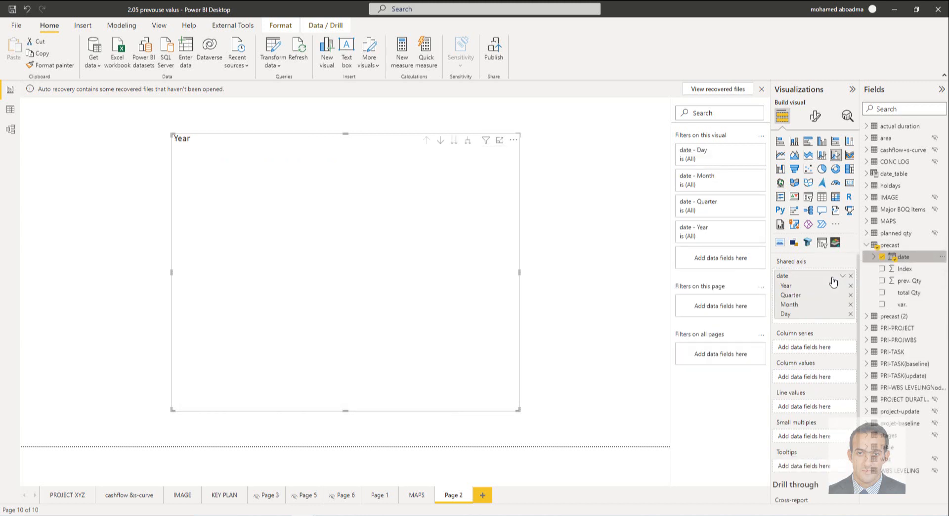
{"action": "left_click", "coordinate": [843, 277]}
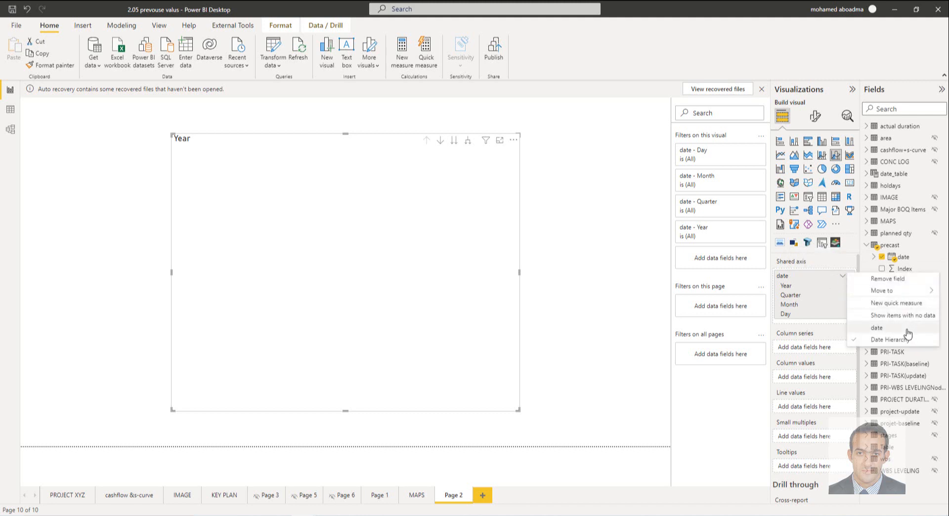
{"action": "left_click", "coordinate": [906, 330]}
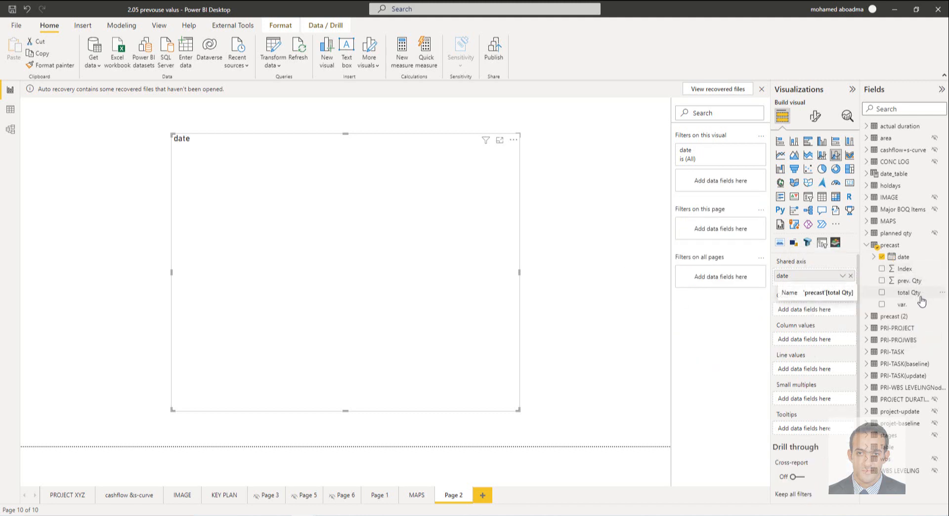
Step: Plot precast total Qty as the chart's line values aggregated by Sum, and widen the chart on both sides
{"action": "left_click_drag", "start_coordinate": [918, 297], "coordinate": [830, 377]}
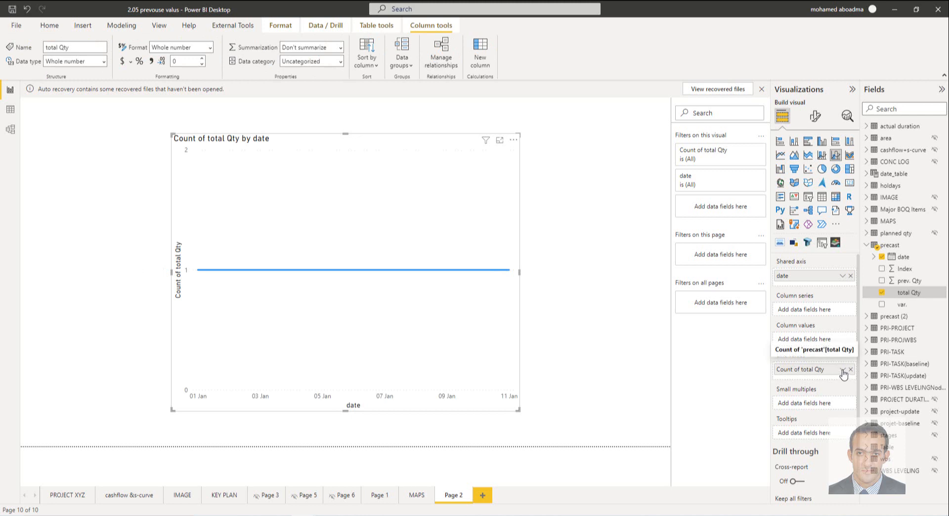
{"action": "left_click", "coordinate": [842, 371]}
{"action": "left_click", "coordinate": [886, 252]}
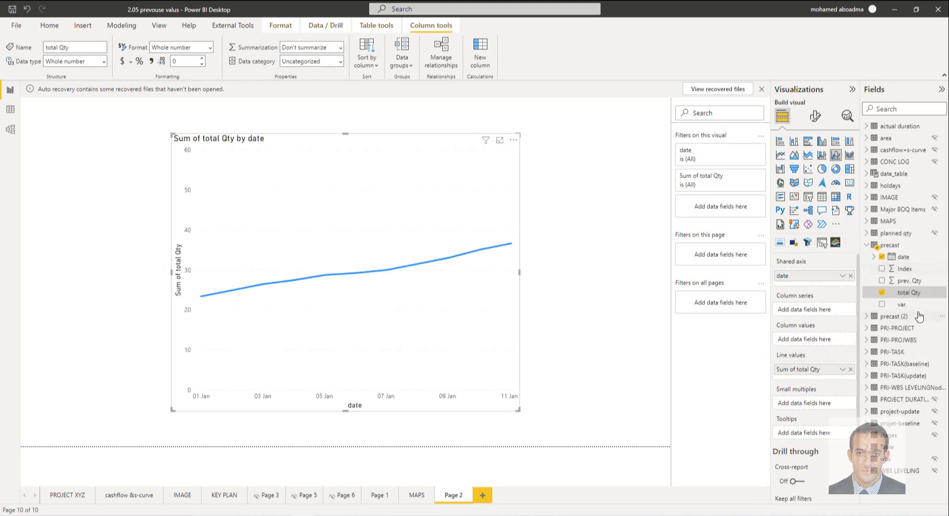
{"action": "left_click_drag", "start_coordinate": [515, 276], "coordinate": [625, 272]}
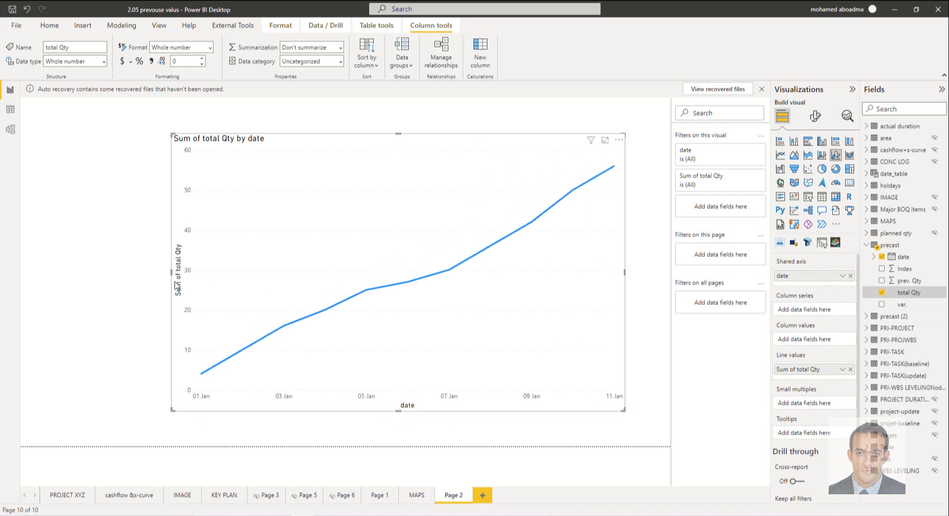
{"action": "left_click_drag", "start_coordinate": [171, 273], "coordinate": [140, 272]}
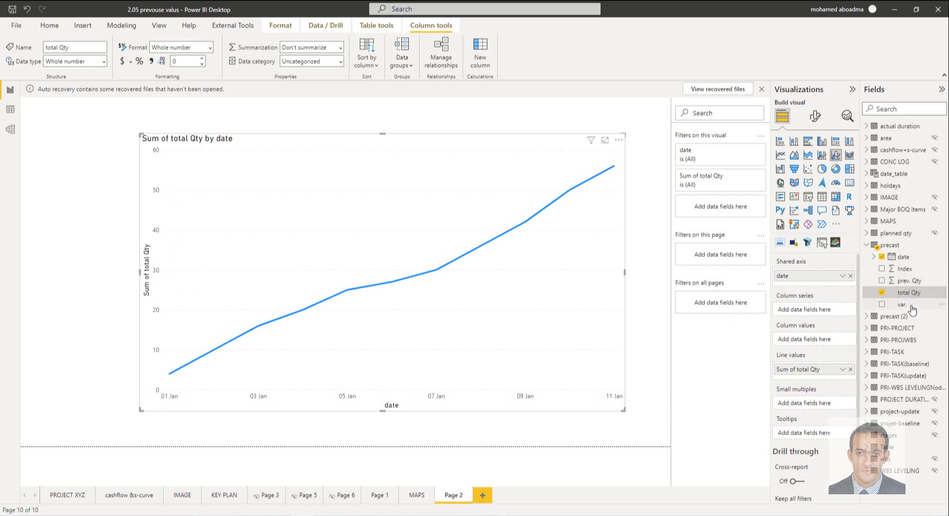
Step: Add the precast var. field as the chart's column values and check its aggregation options and data type
{"action": "left_click_drag", "start_coordinate": [912, 310], "coordinate": [823, 338]}
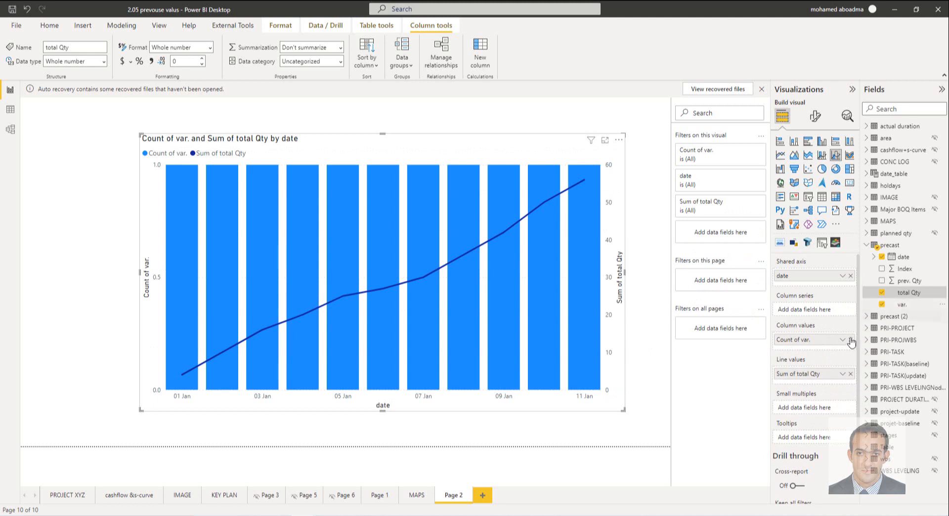
{"action": "left_click", "coordinate": [843, 339]}
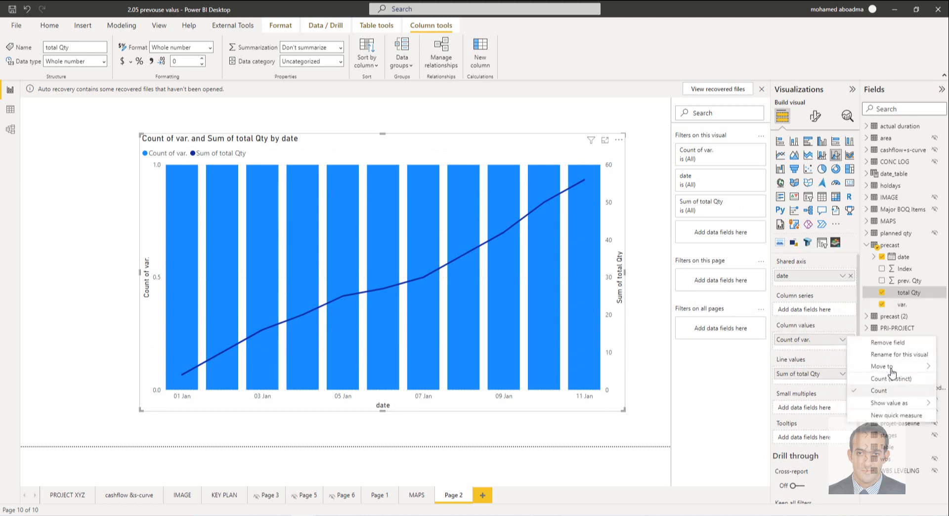
{"action": "left_click", "coordinate": [925, 296]}
{"action": "left_click", "coordinate": [914, 308]}
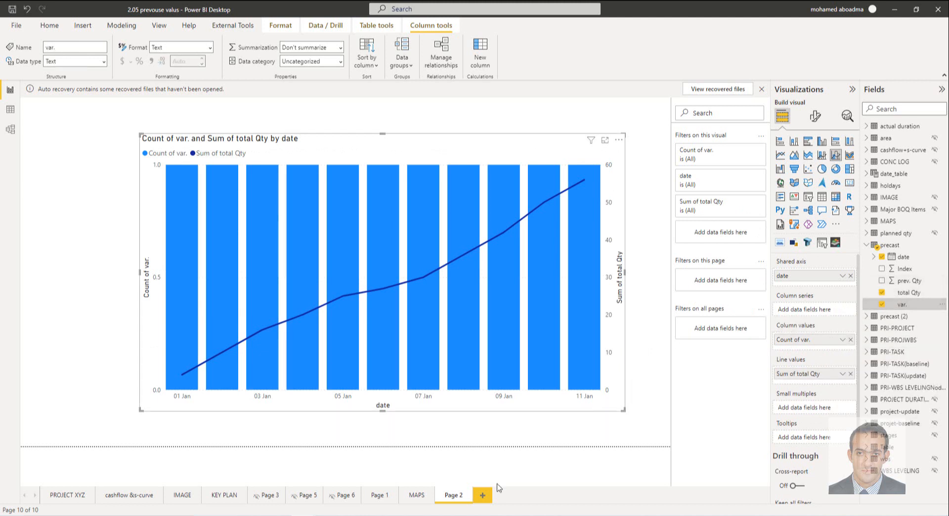
Step: Switch to Power Query Editor, set the precast var. column's data type to Whole Number, and apply the change to the report
{"action": "mouse_move", "coordinate": [329, 509]}
{"action": "left_click", "coordinate": [410, 475]}
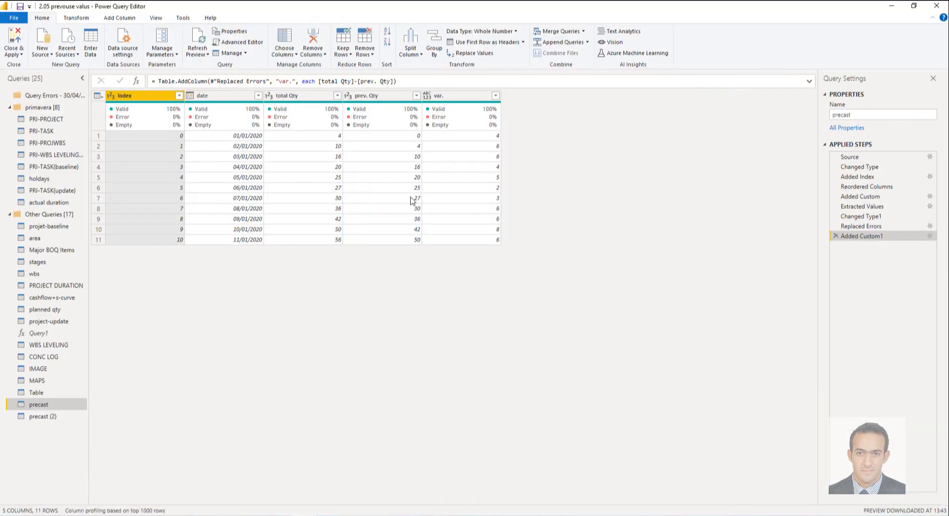
{"action": "left_click", "coordinate": [426, 95]}
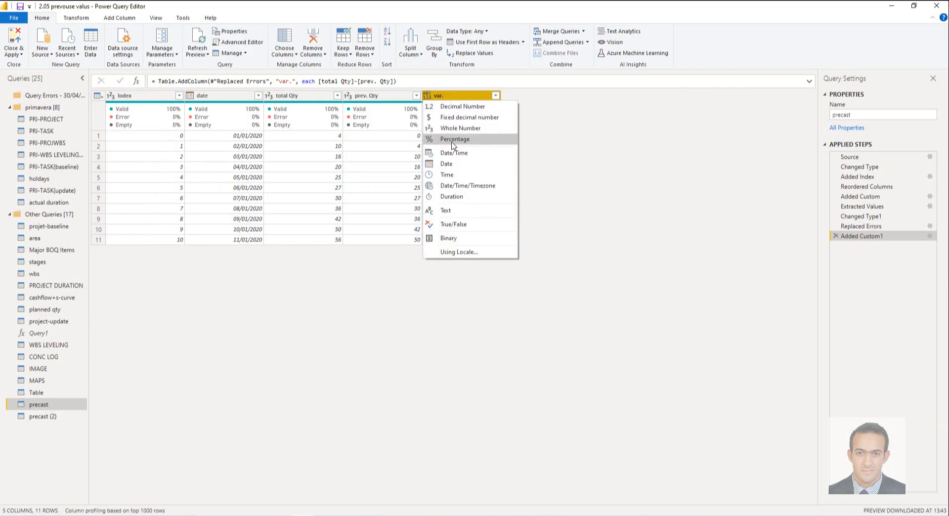
{"action": "left_click", "coordinate": [453, 128]}
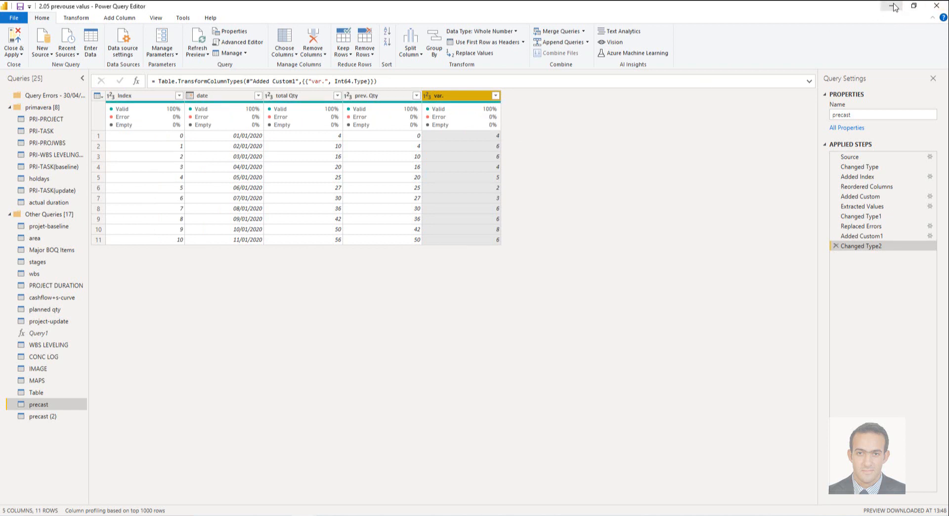
{"action": "left_click", "coordinate": [14, 53]}
{"action": "left_click", "coordinate": [20, 76]}
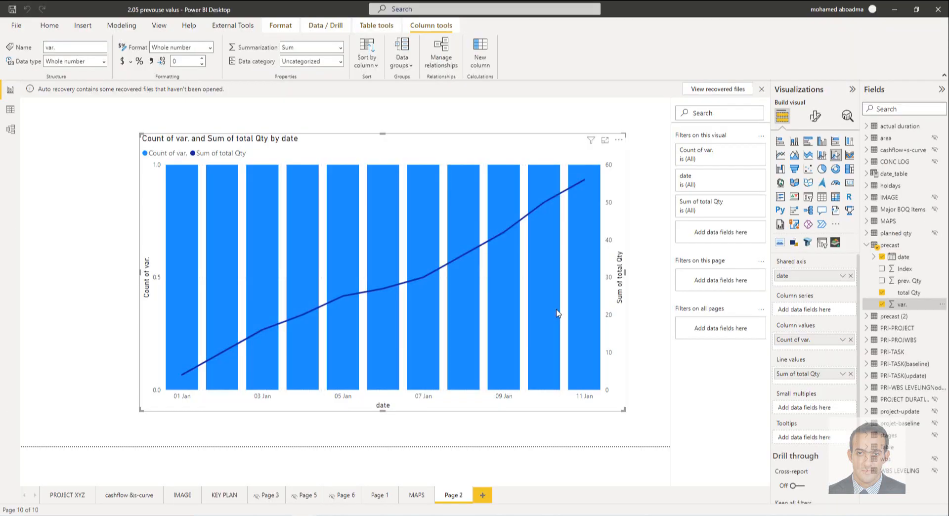
Step: Aggregate the chart's var. column values by Sum and widen the chart across nearly the full page width
{"action": "left_click", "coordinate": [845, 345]}
{"action": "left_click", "coordinate": [890, 381]}
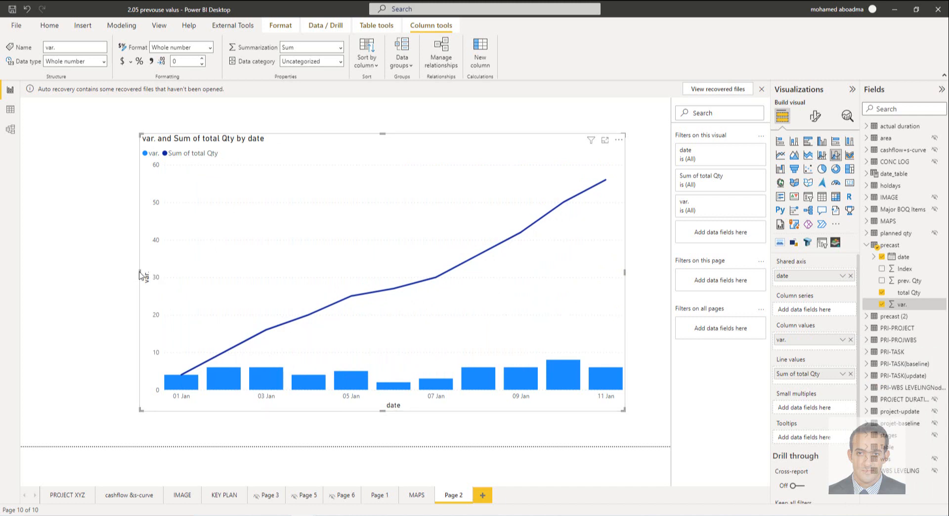
{"action": "left_click_drag", "start_coordinate": [140, 274], "coordinate": [59, 273]}
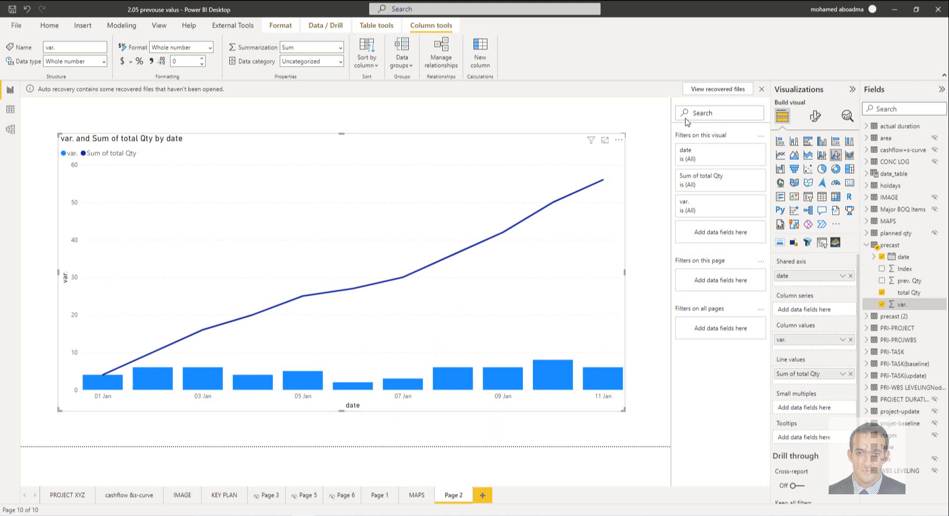
{"action": "left_click_drag", "start_coordinate": [623, 273], "coordinate": [650, 277]}
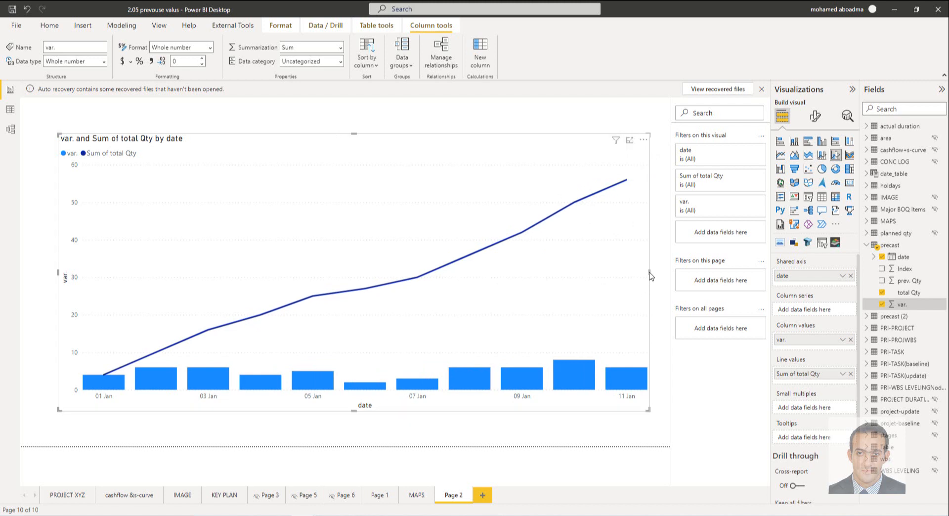